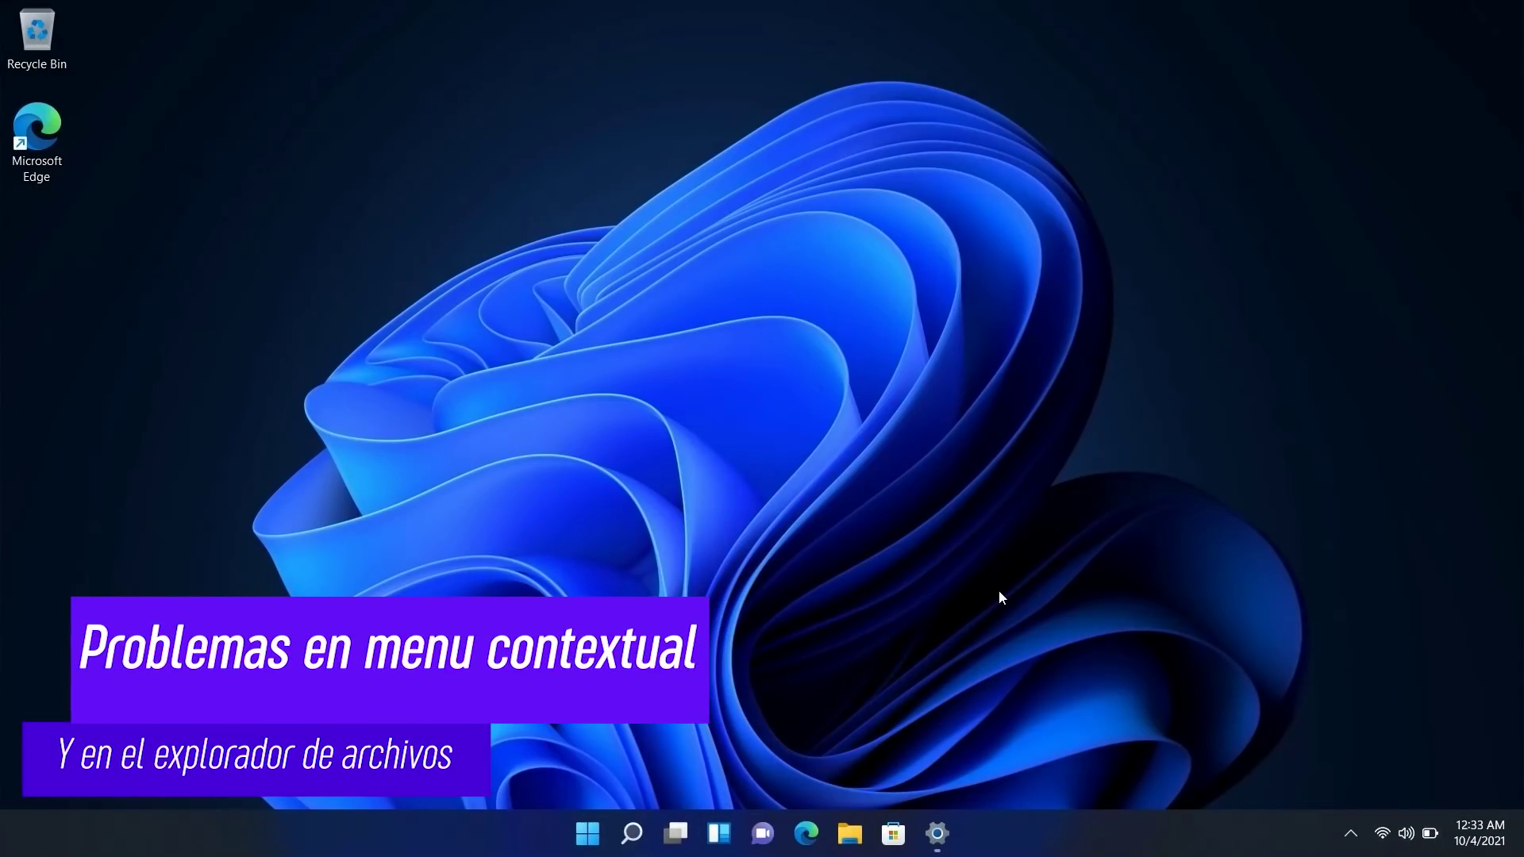
Open the quick settings and look through the Wi-Fi networks and the Accessibility options
left_click(1406, 834)
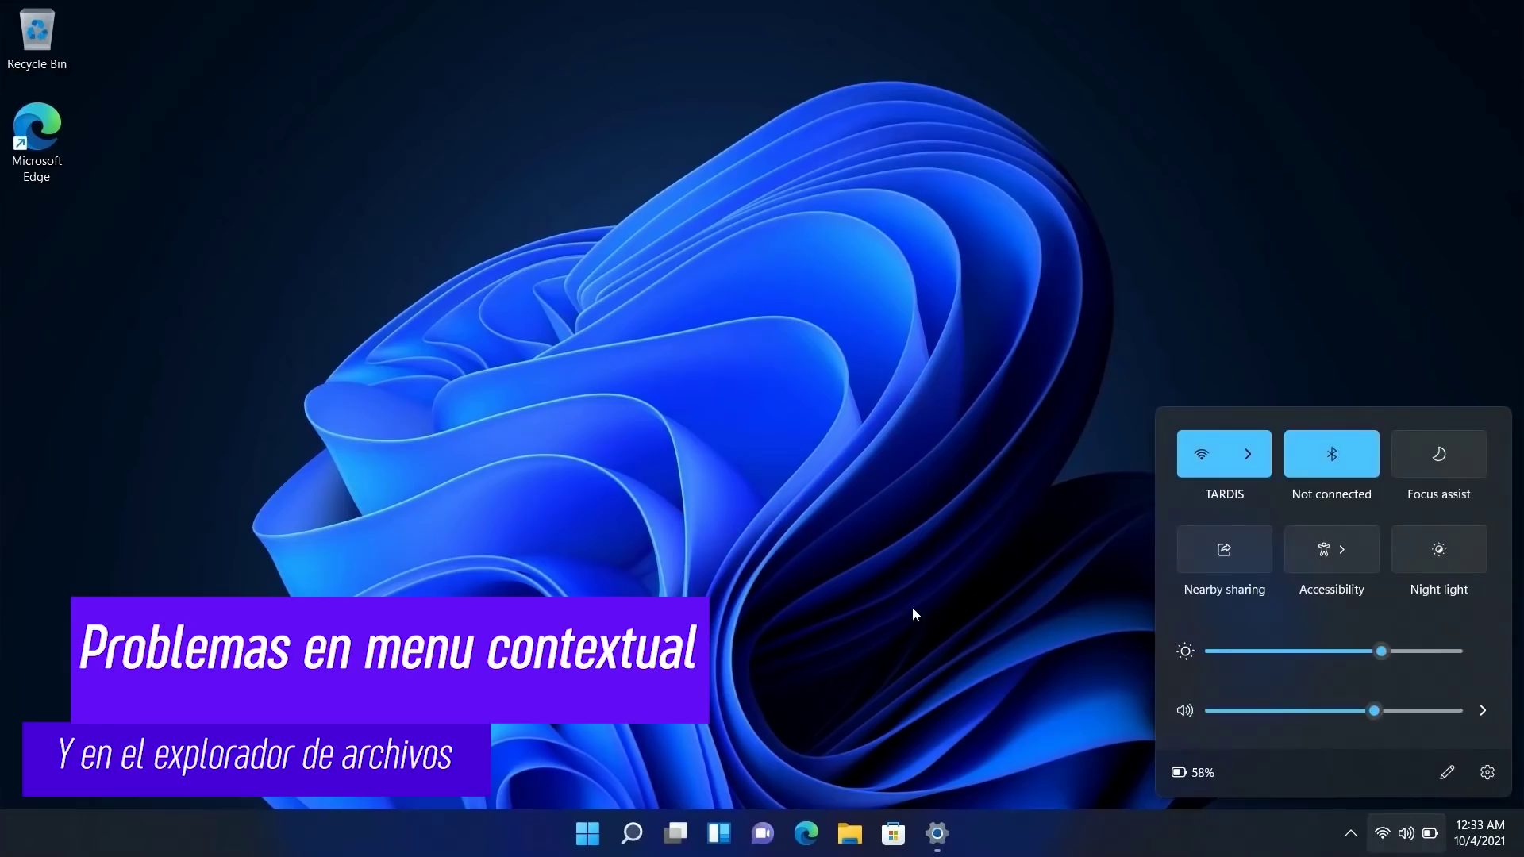
left_click(1248, 544)
left_click(1178, 424)
left_click(1328, 552)
left_click(1178, 419)
Edit the quick settings to add the missing tiles from Cast, Rotation lock and Battery saver, and finish editing
left_click(1443, 768)
left_click(1389, 782)
left_click(1347, 616)
left_click(1372, 773)
left_click(1376, 727)
left_click(1302, 775)
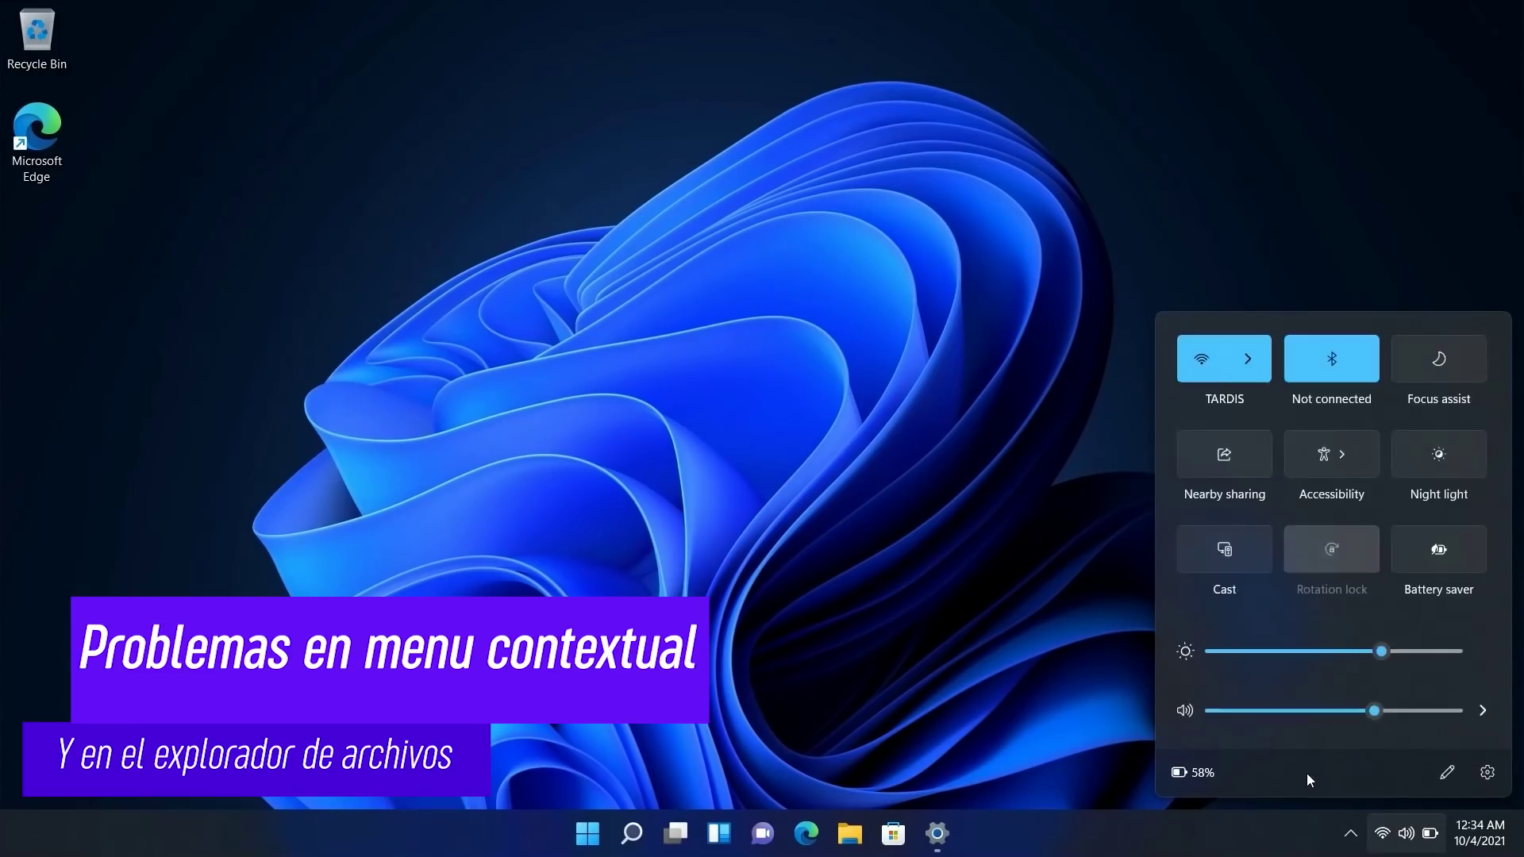
View the available Wi-Fi networks, return to the quick settings and dismiss them
left_click(1245, 370)
left_click(1180, 343)
left_click(1381, 832)
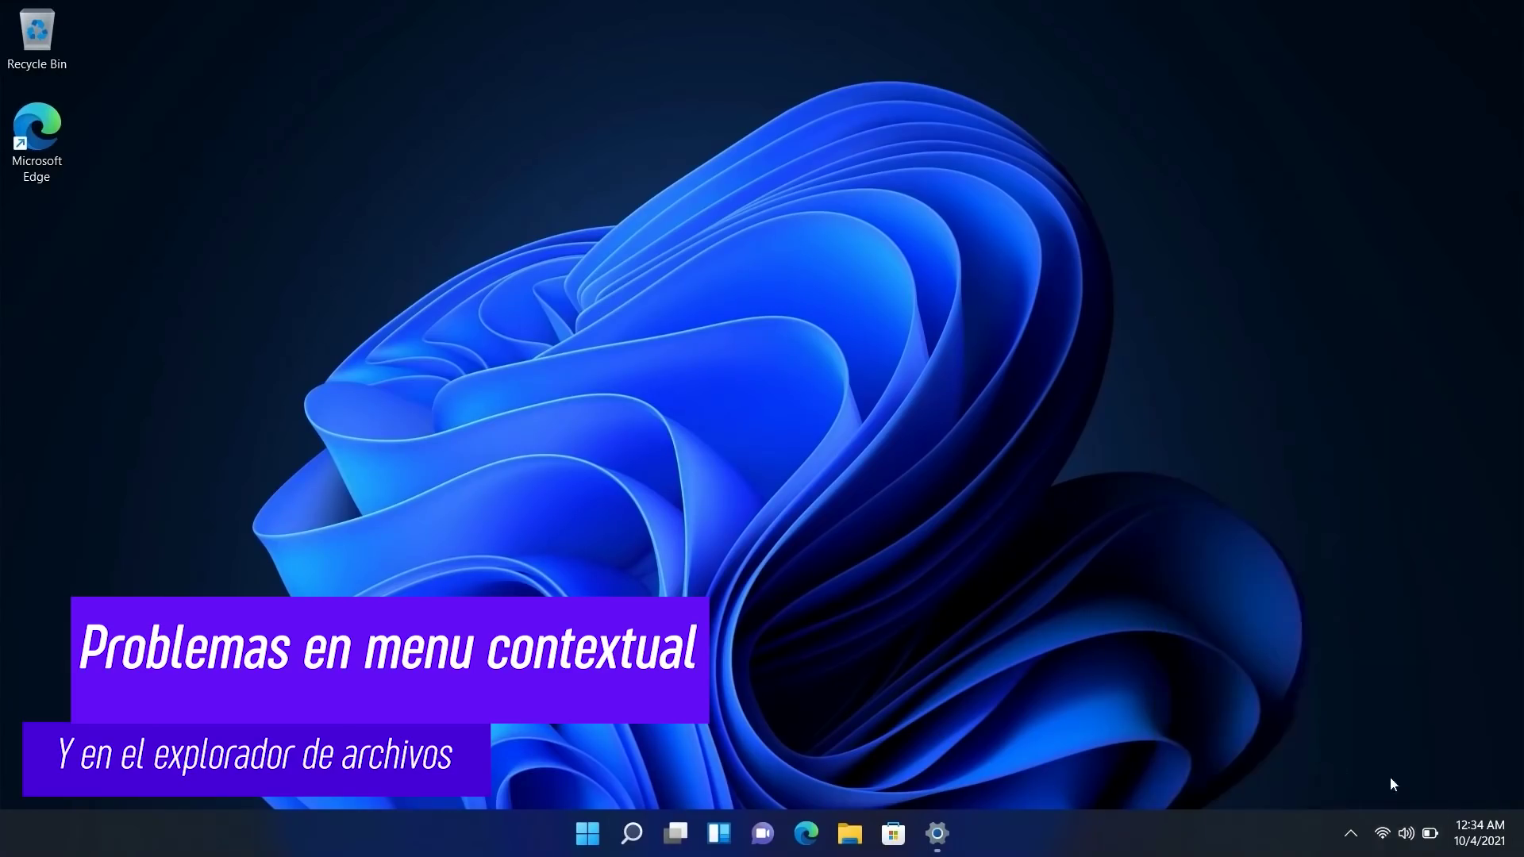
View the notifications with the full October 2021 calendar expanded, and dismiss them
left_click(1475, 843)
left_click(1483, 773)
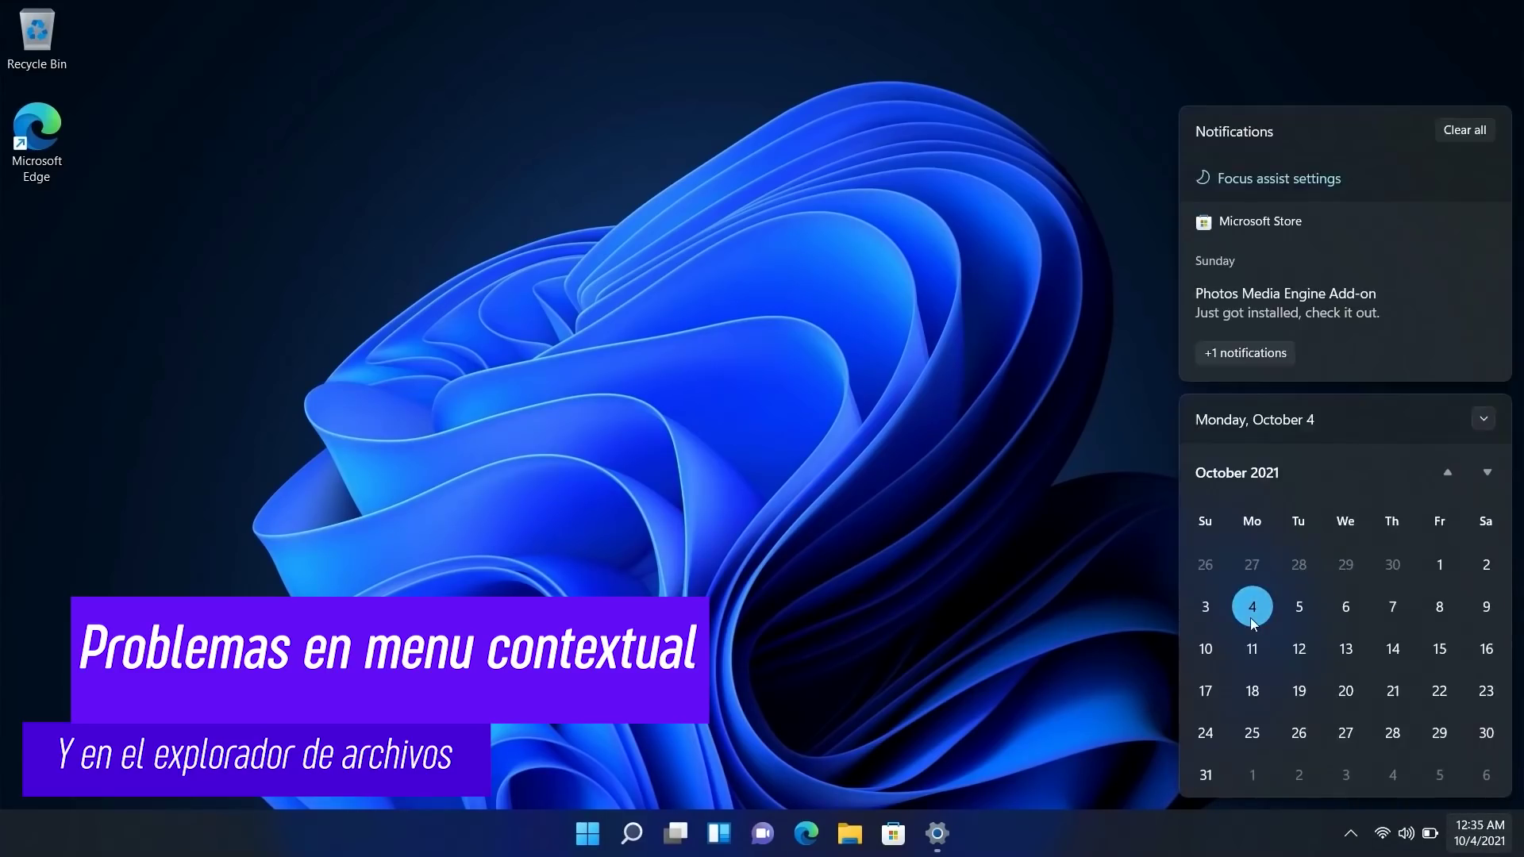
left_click(1046, 570)
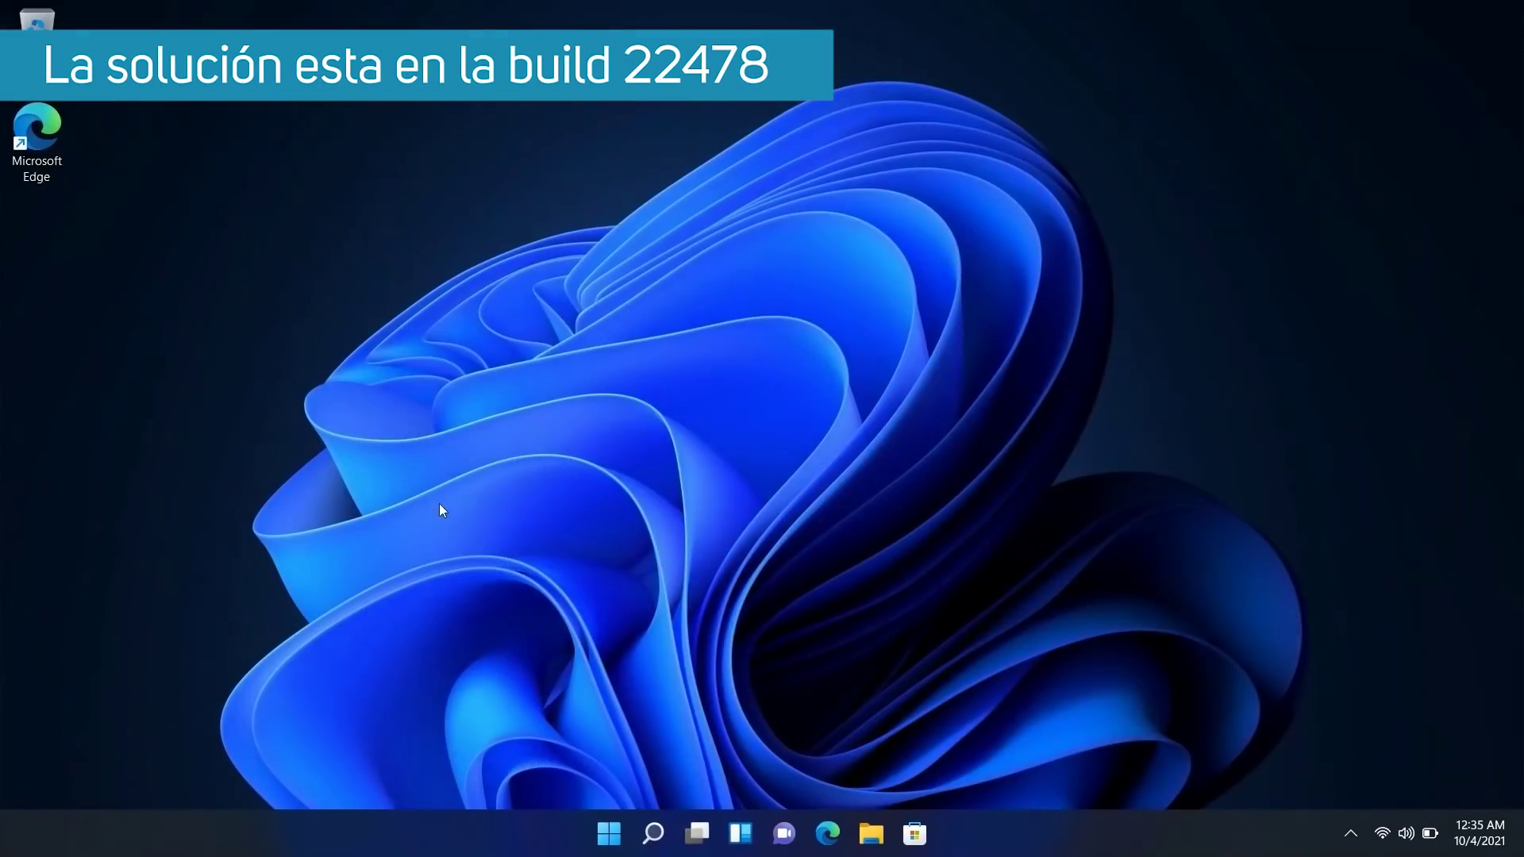
Look through the Start menu, the search panel, Chat and the desktop previews
key("super")
key("super+s")
key("Escape")
key("super+c")
key("Escape")
mouse_move(692, 824)
Open File Explorer and snap its window to the left half of the two-column layout
key("super+e")
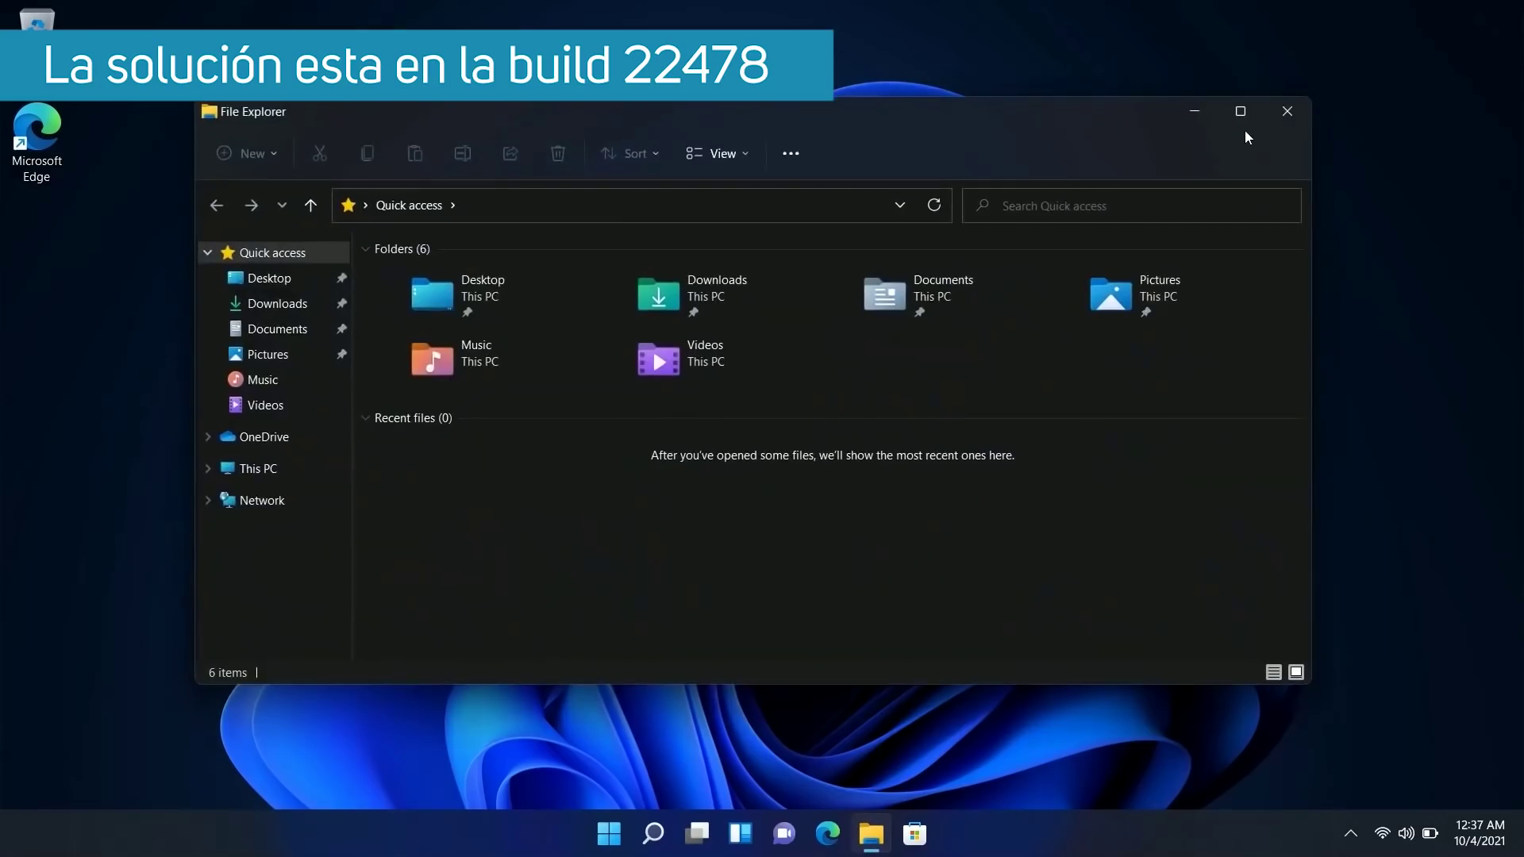
mouse_move(1241, 123)
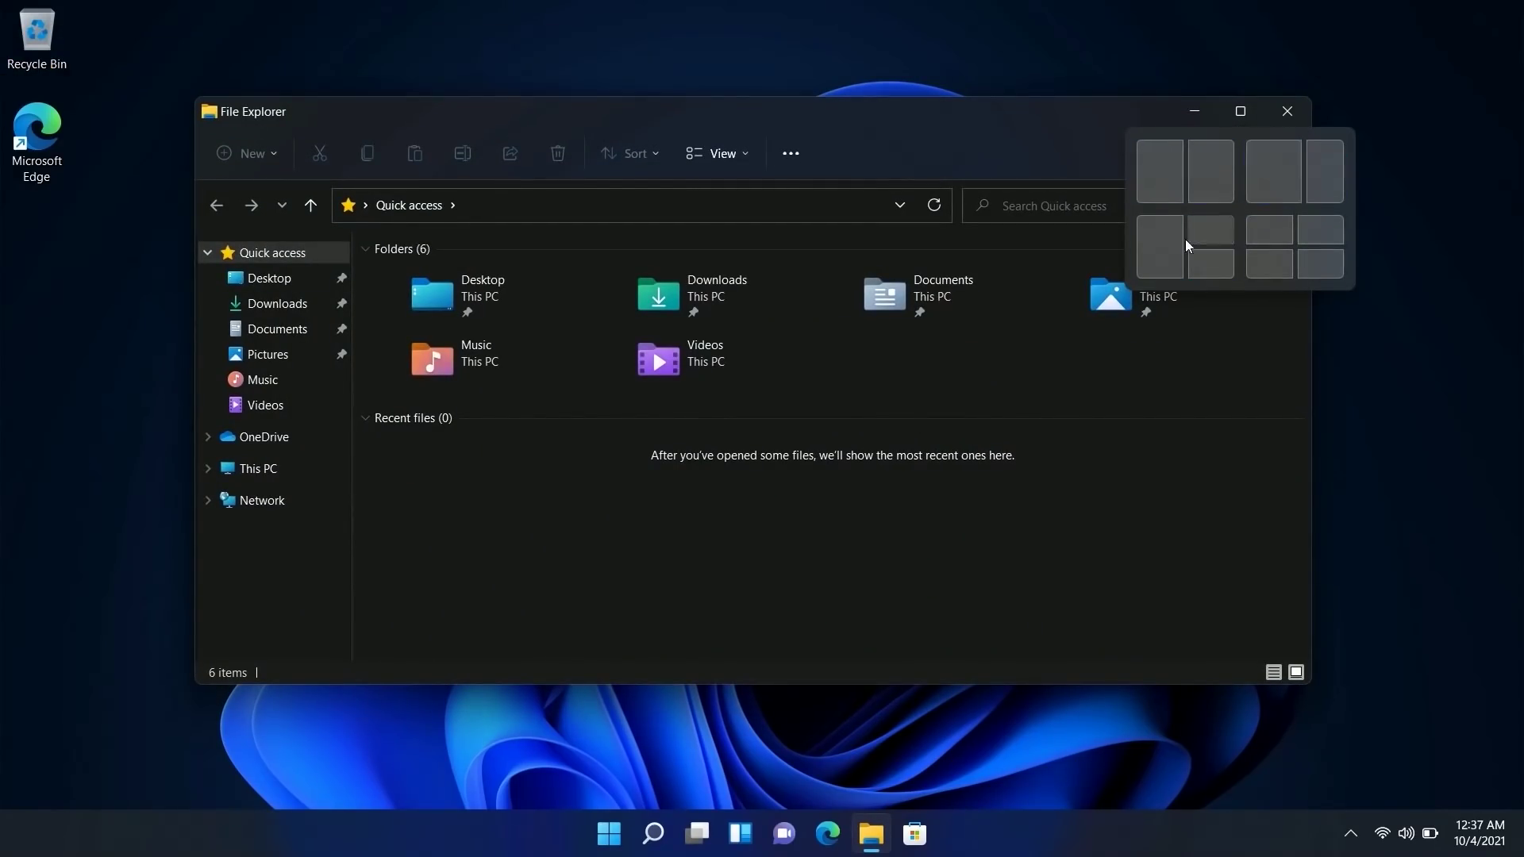
left_click(1157, 173)
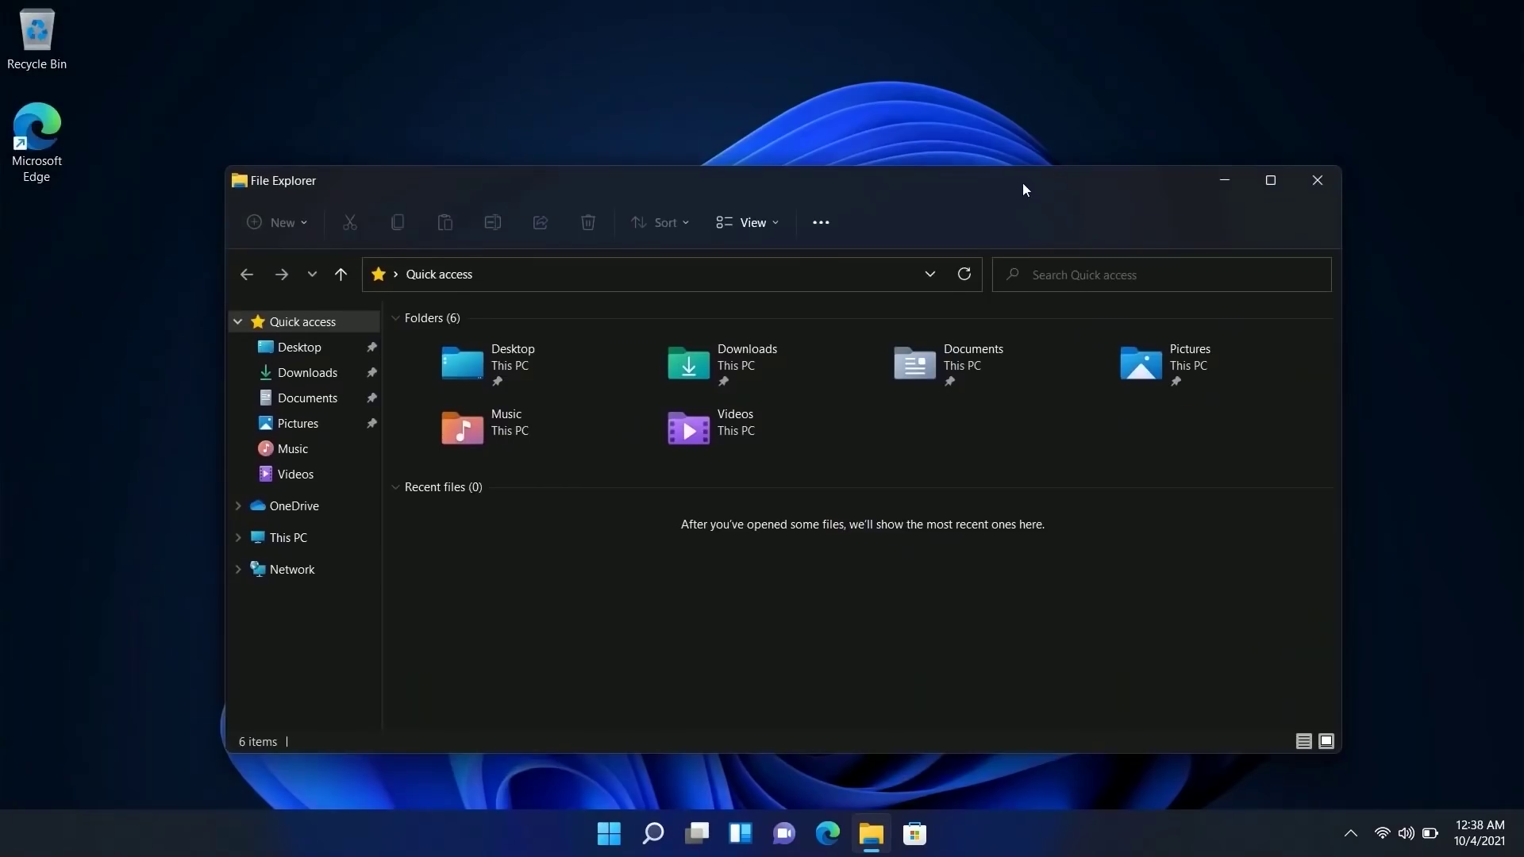
Move the File Explorer window to the upper middle of the desktop
left_click_drag(1023, 189, 1067, 81)
mouse_move(1250, 115)
left_click_drag(833, 76, 809, 106)
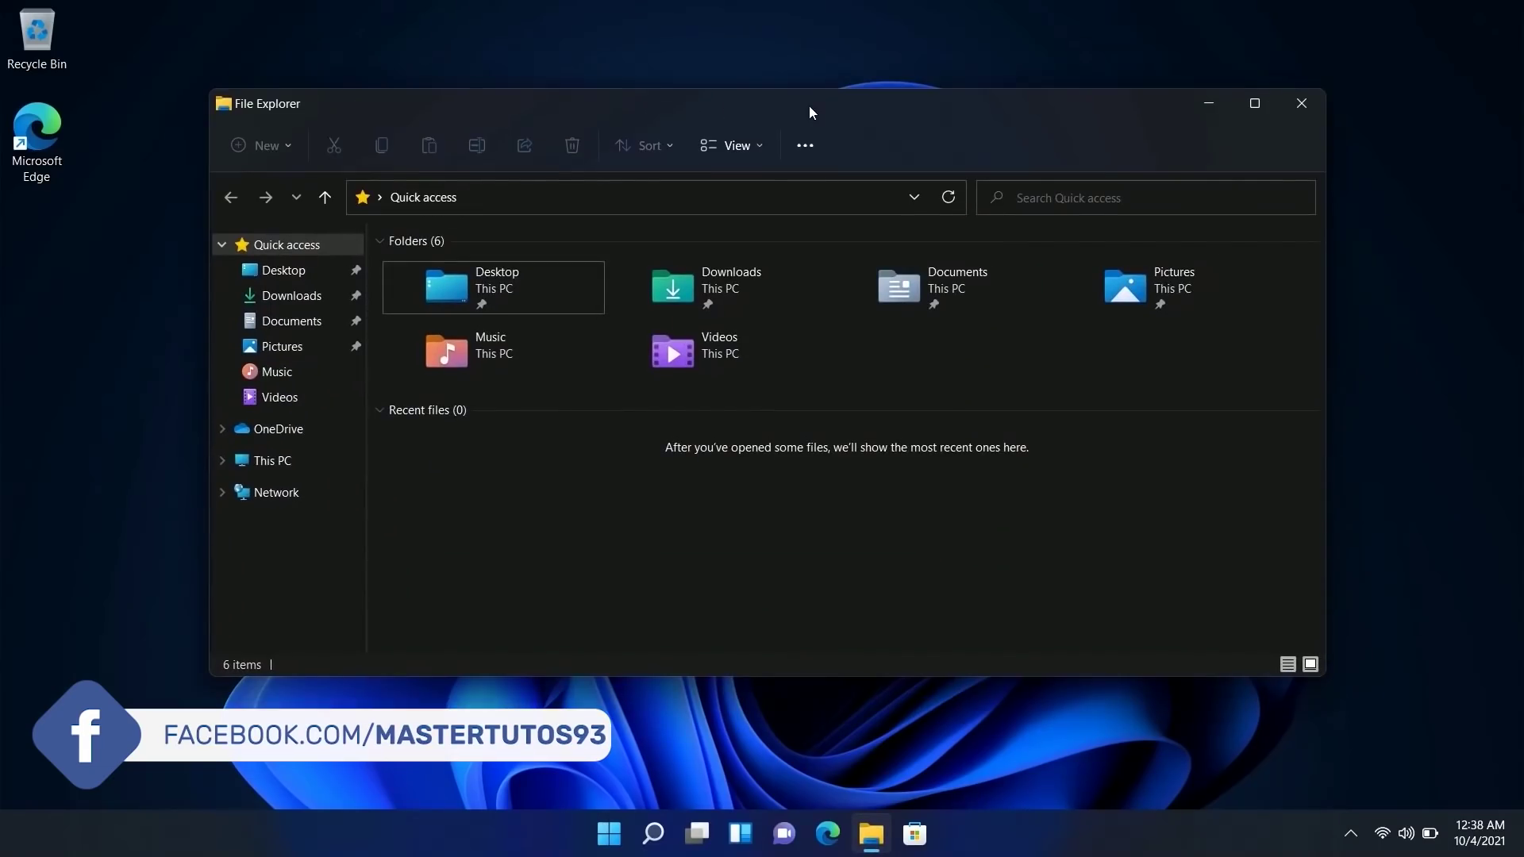
Open This PC and view the sorting choices and the additional commands available for Local Disk (C:)
left_click(273, 461)
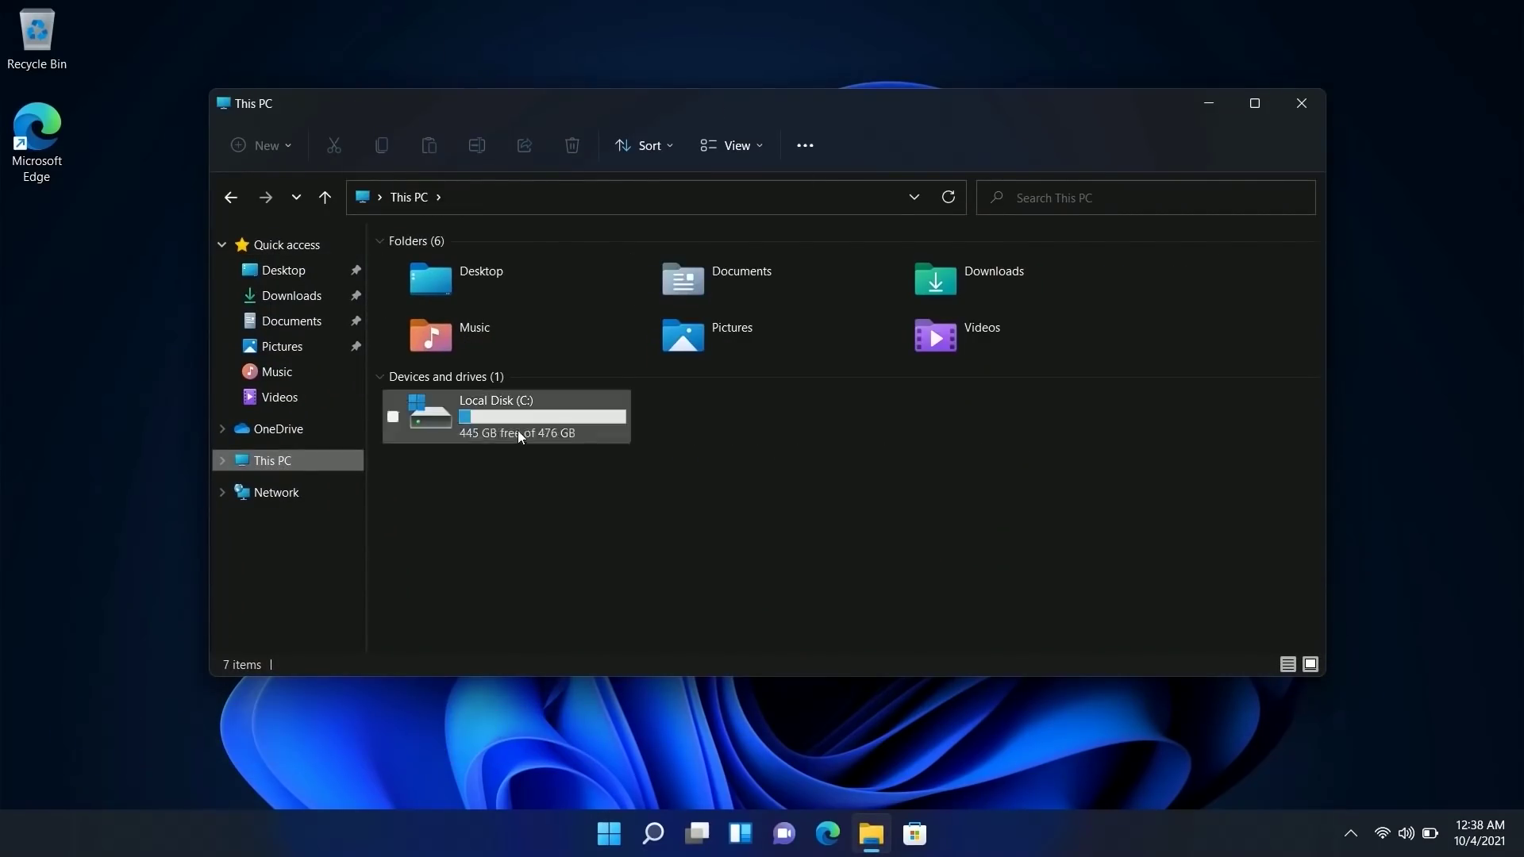
left_click(645, 145)
left_click(805, 145)
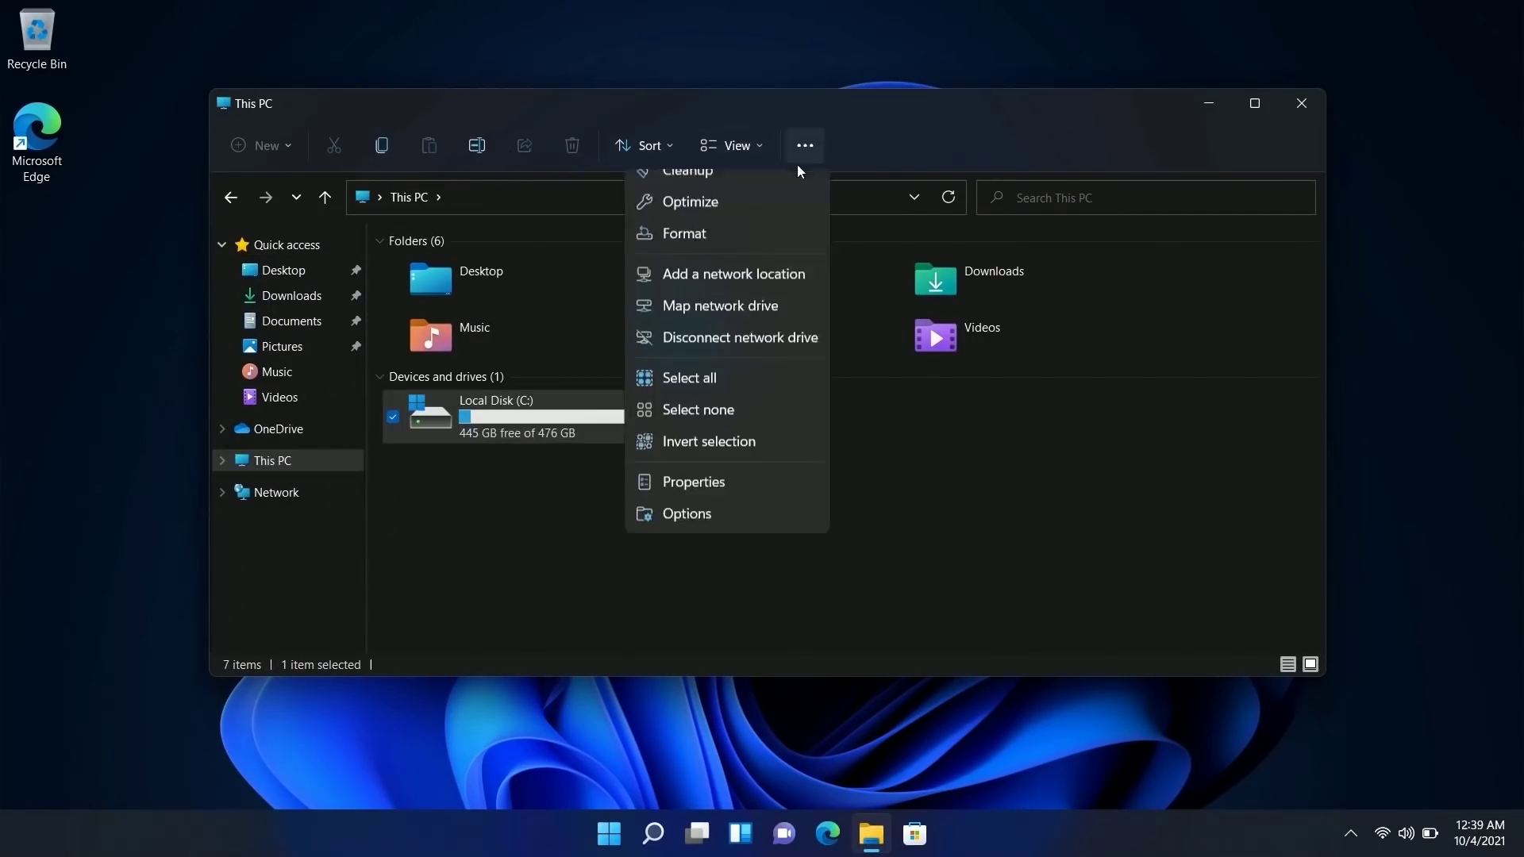
left_click(912, 153)
Add a second new text document to the Documents folder and view its full set of context options
left_click(291, 321)
key("ctrl+v")
right_click(635, 301)
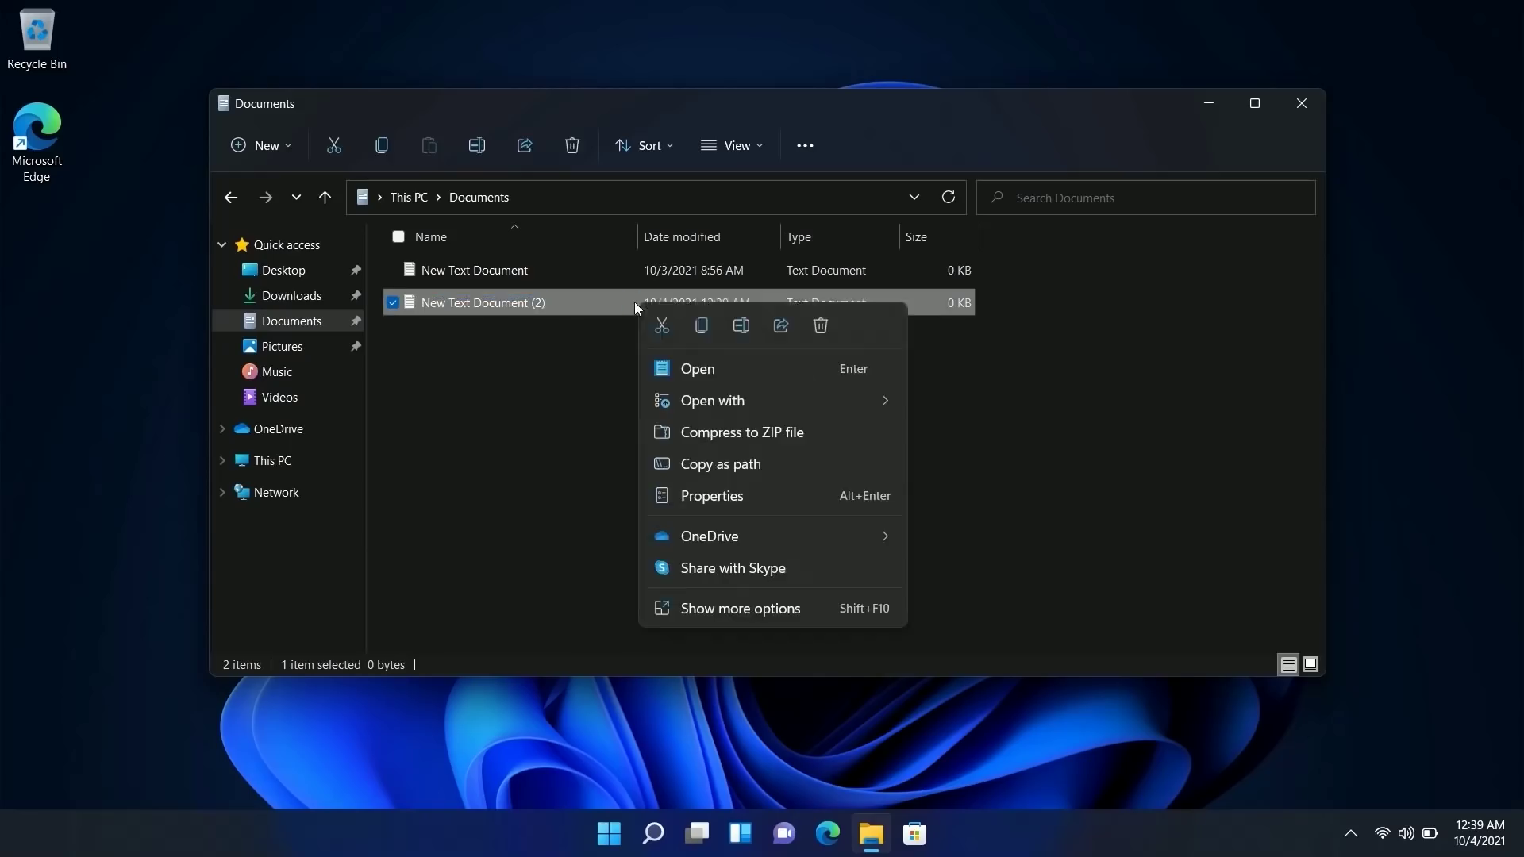
left_click(798, 608)
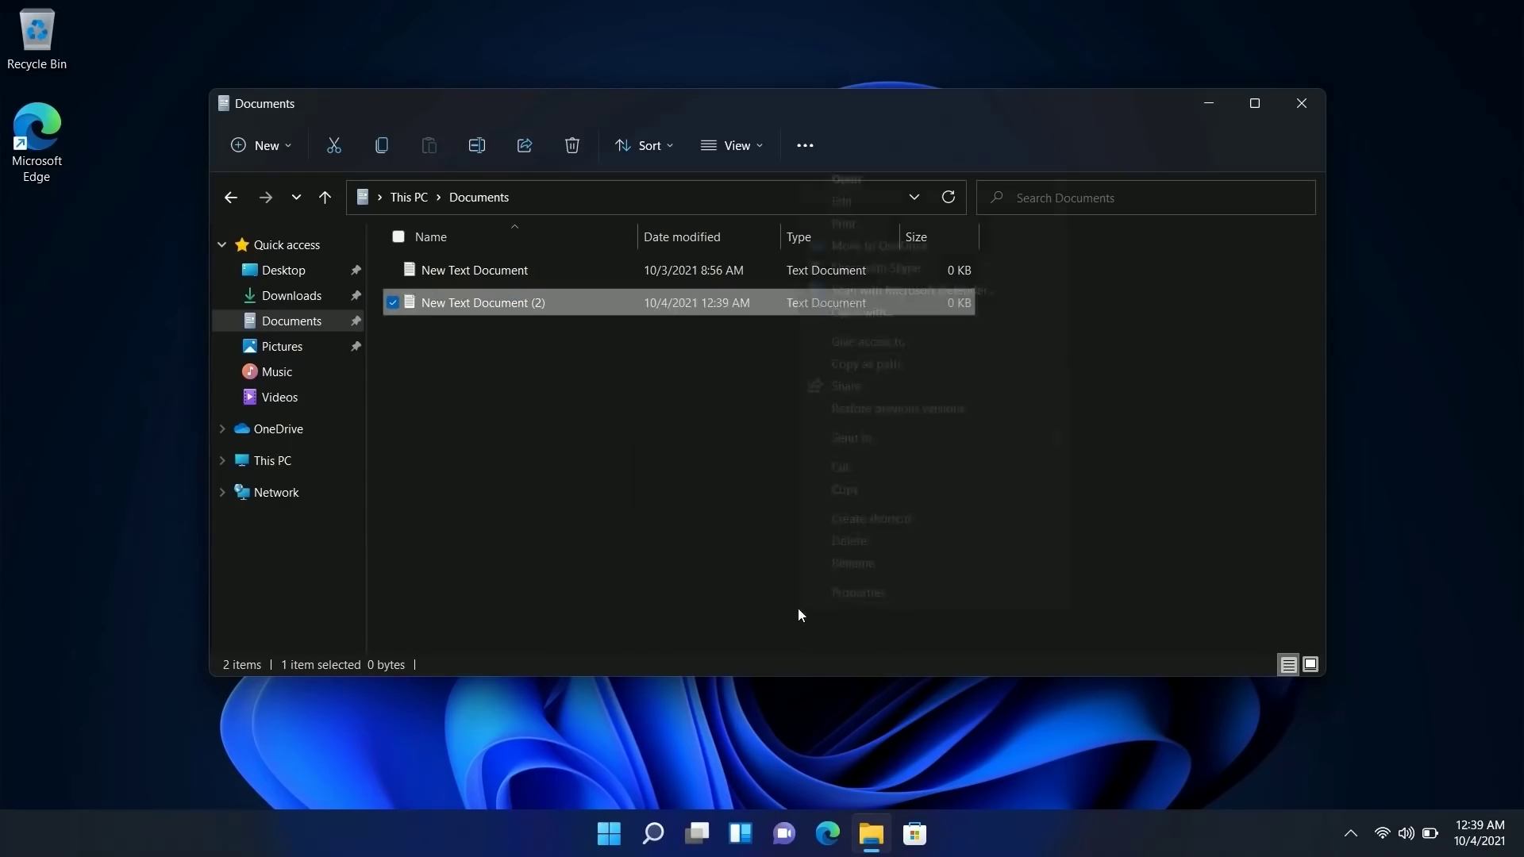
right_click(607, 312)
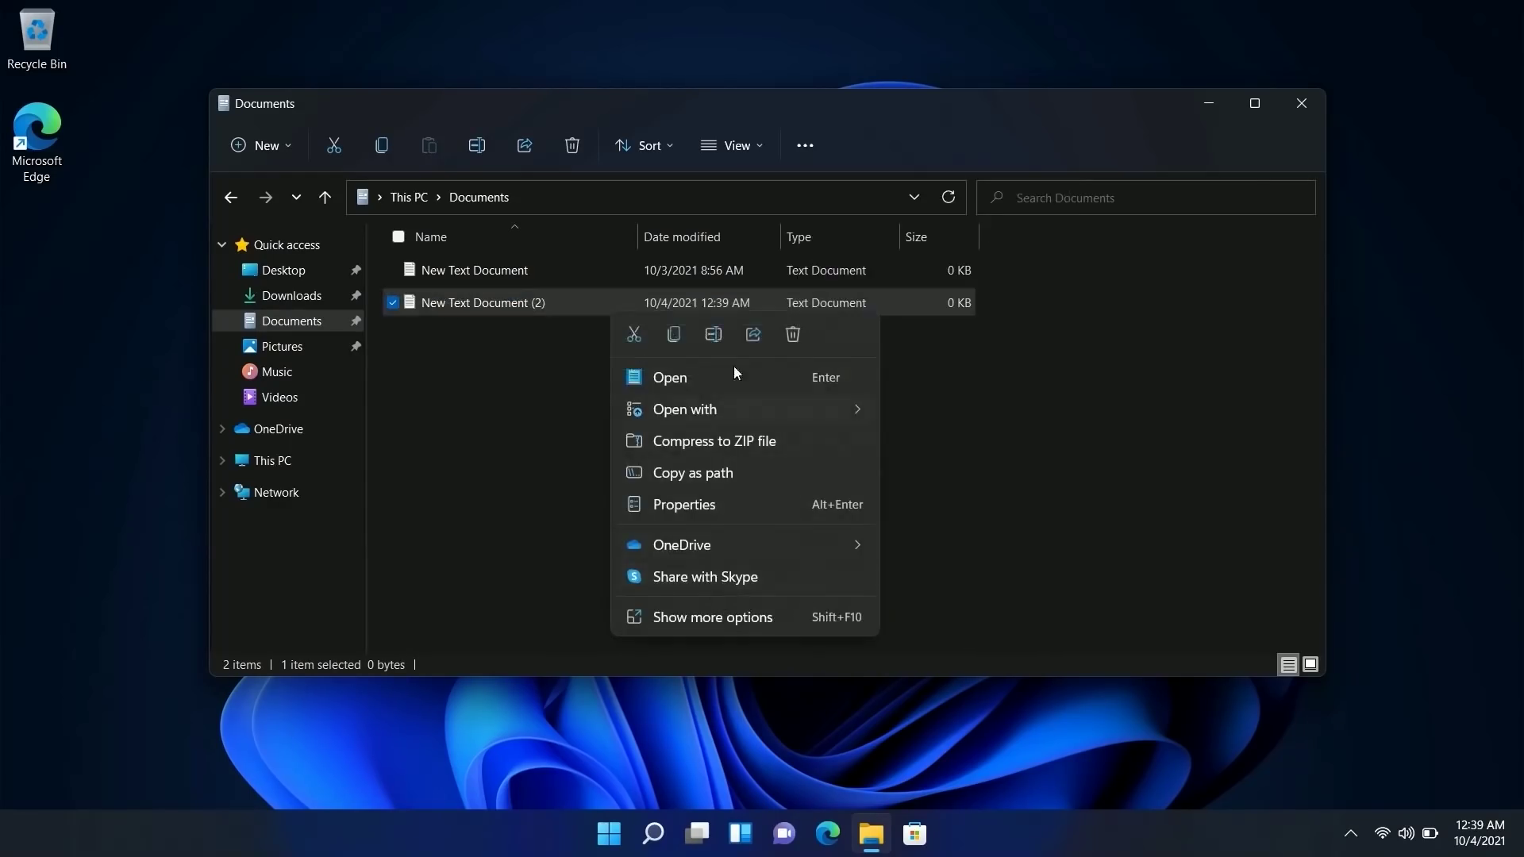
left_click(759, 617)
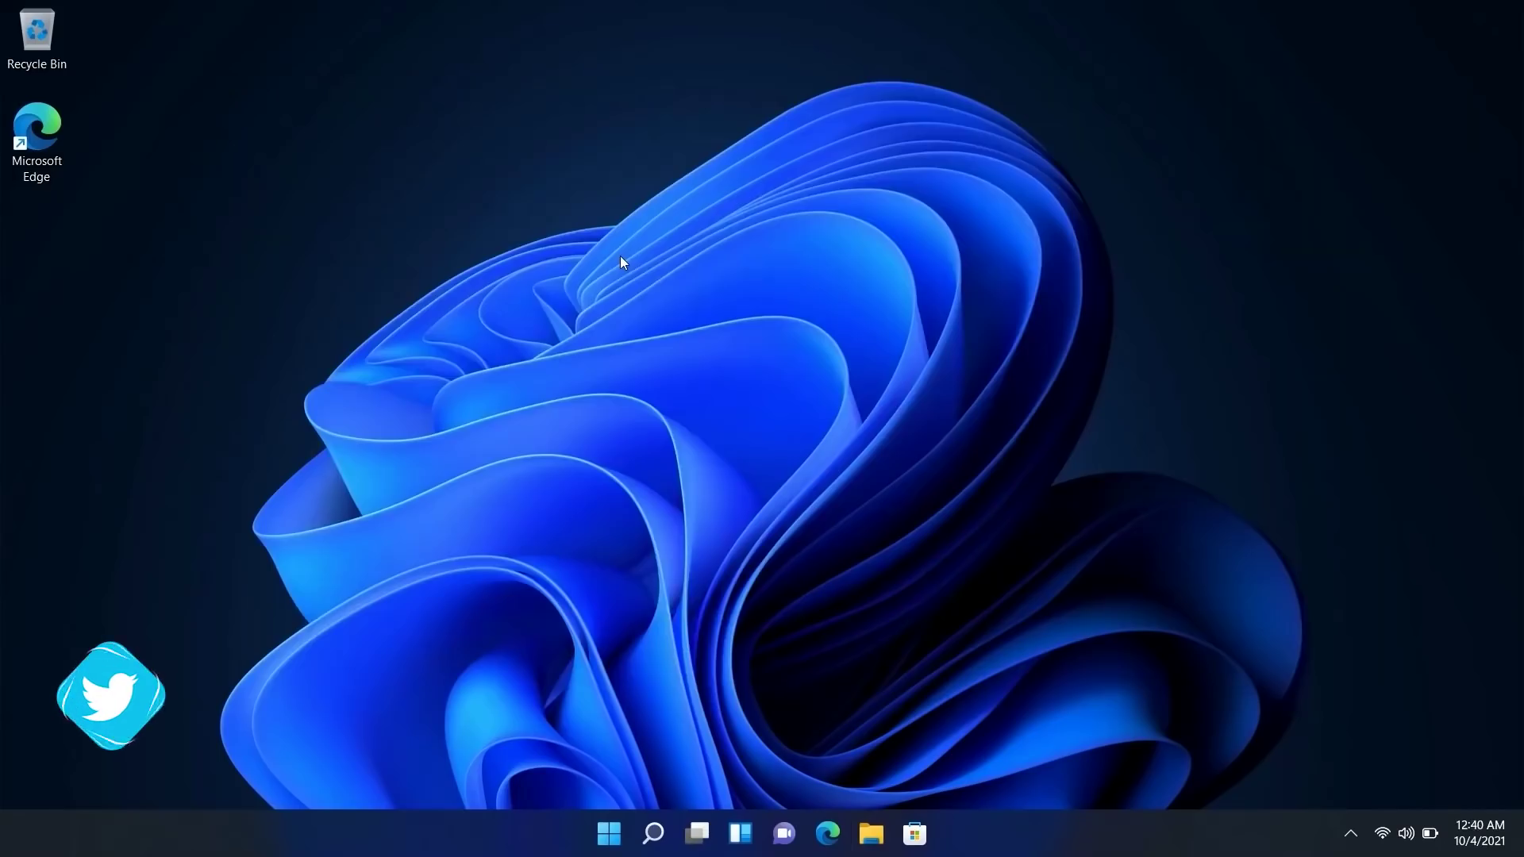
Open Task View and add a new virtual desktop beside Work
key("super+Tab")
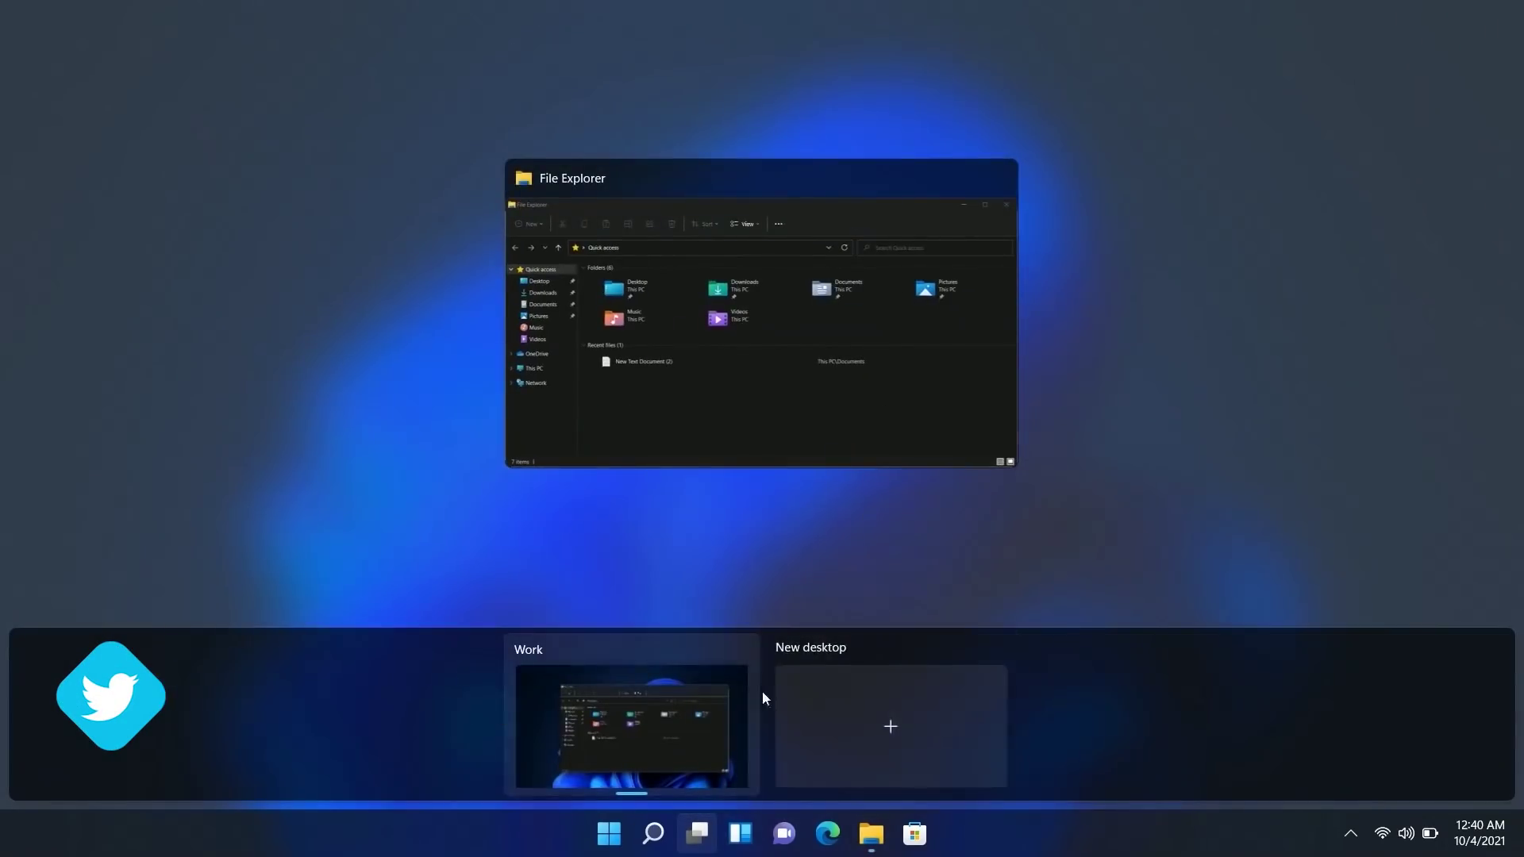
left_click(822, 699)
left_click(678, 654)
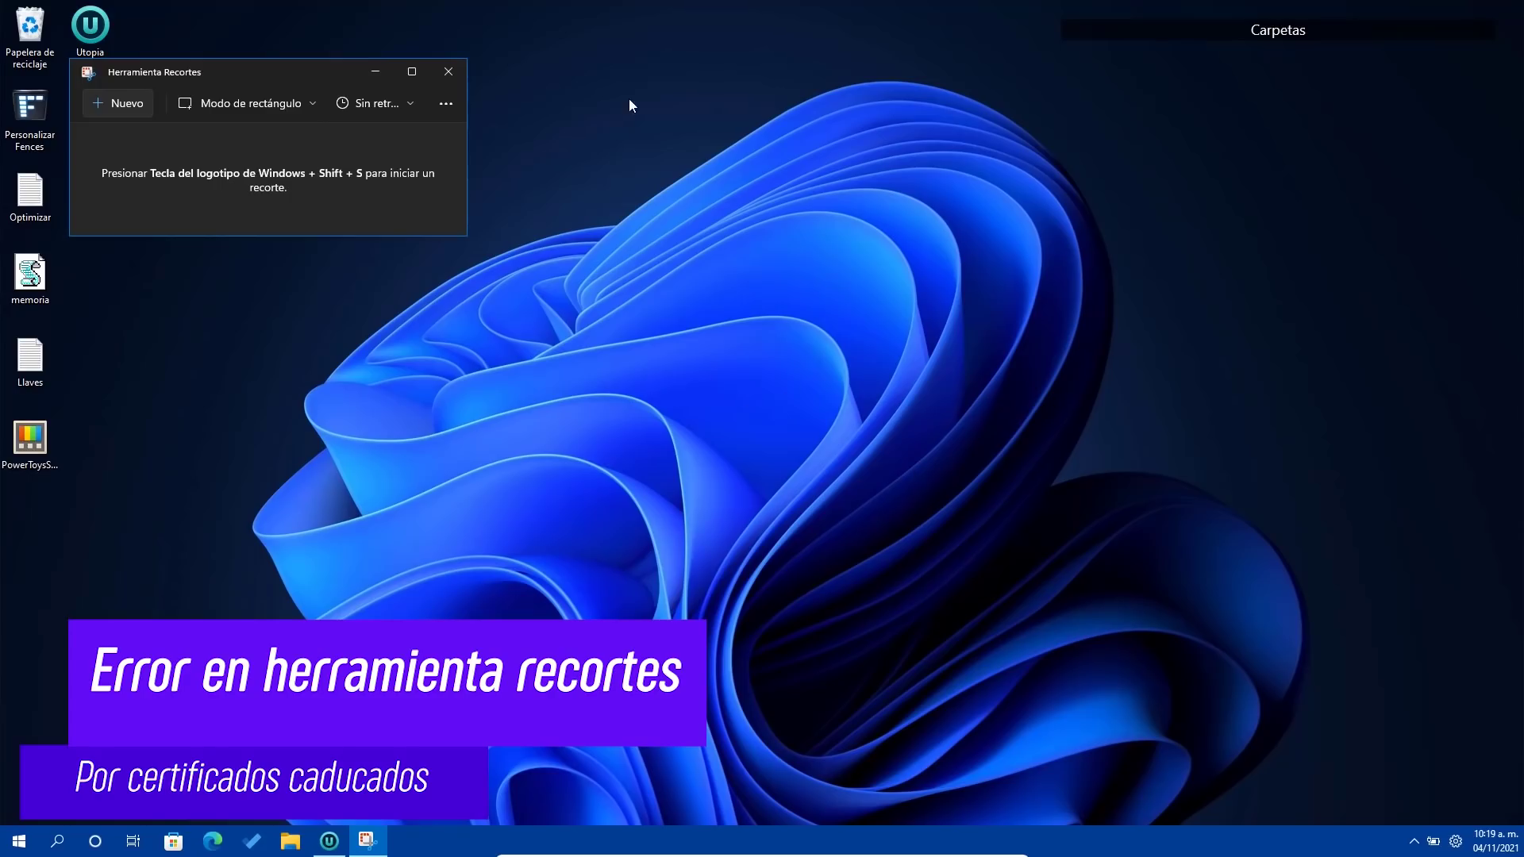
Move the Herramienta Recortes window toward the middle of the desktop and close it
left_click_drag(258, 69, 793, 137)
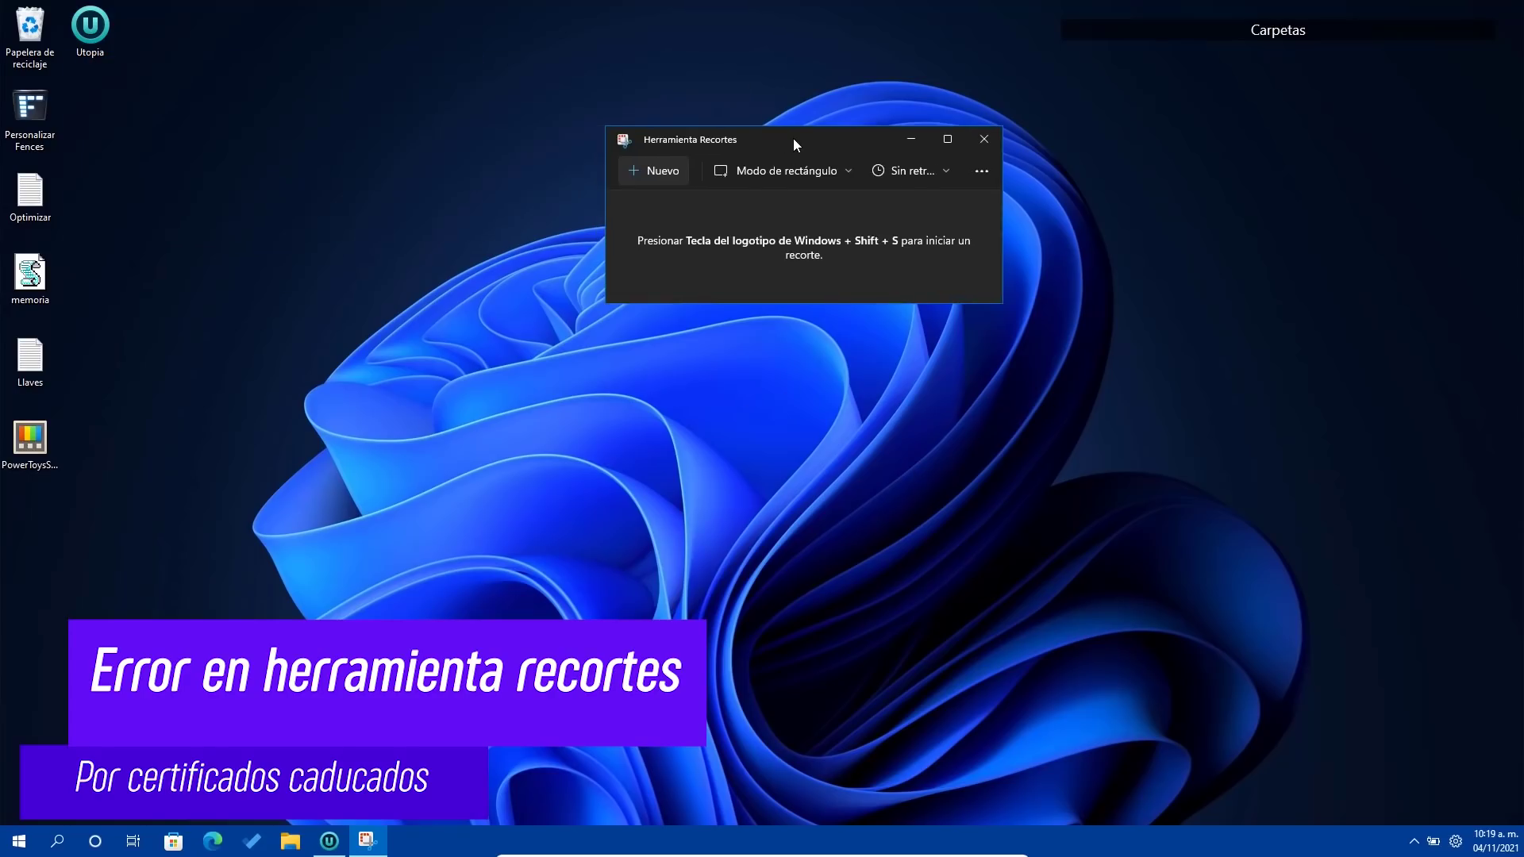
left_click_drag(793, 138, 845, 186)
left_click(1038, 187)
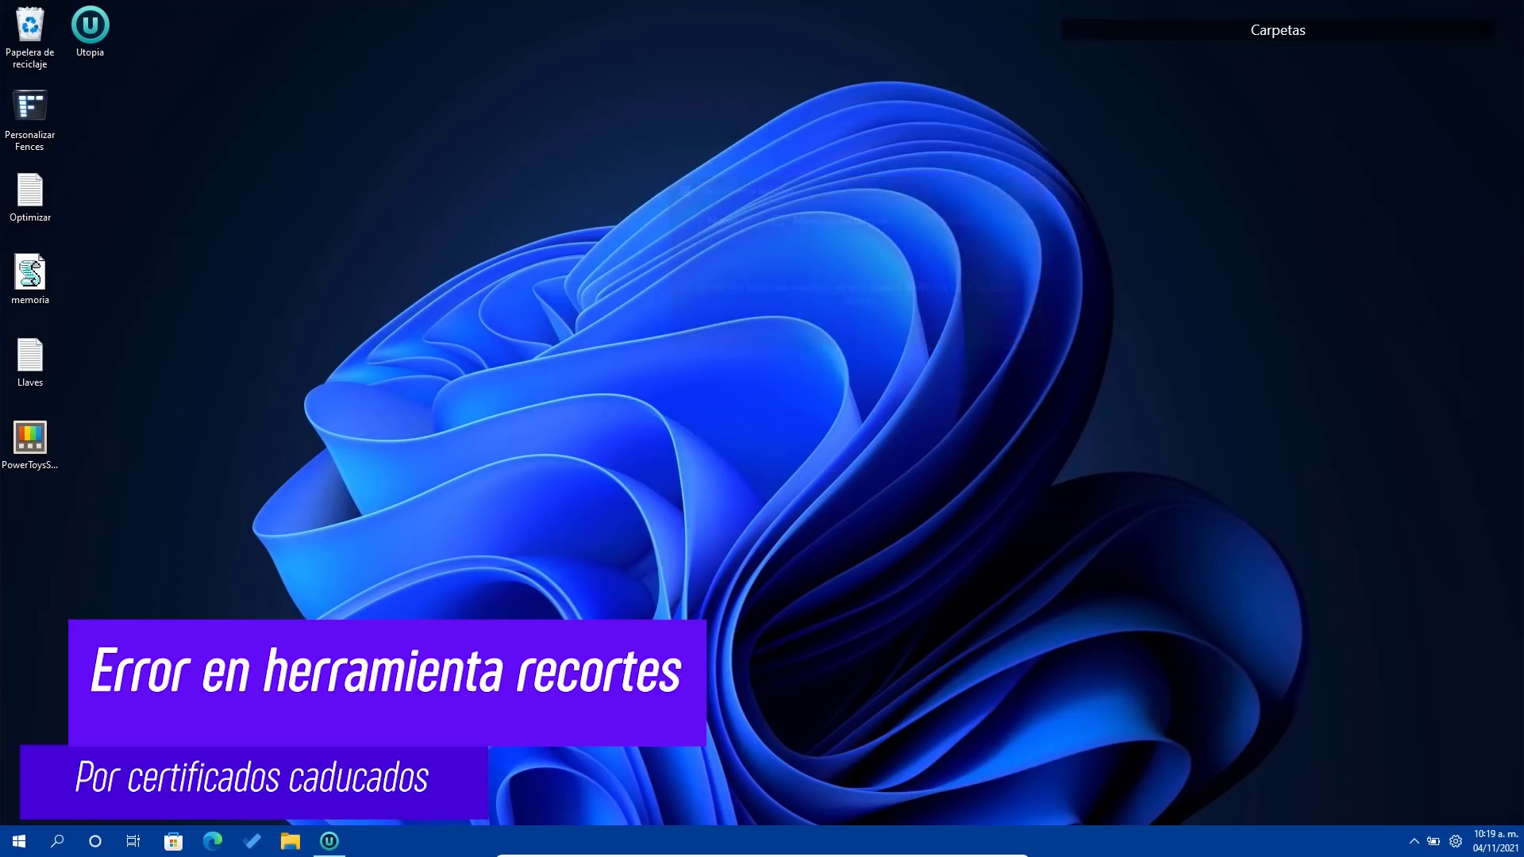
Search for "recort", launch Herramienta Recortes and reposition its window near the upper middle of the desktop
left_click(58, 843)
type("recort")
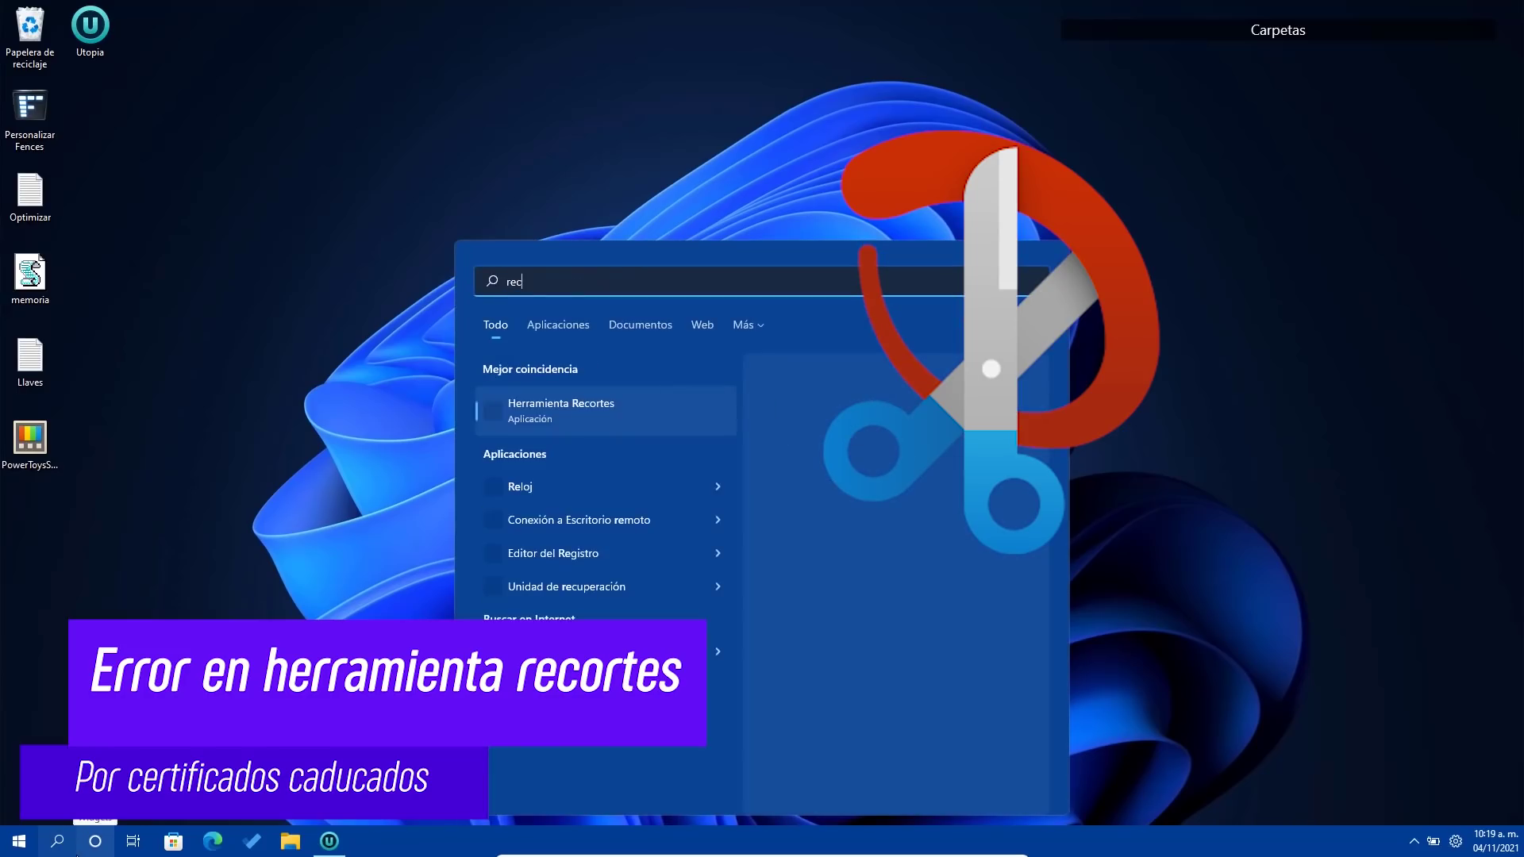
left_click(551, 412)
left_click_drag(846, 184, 753, 216)
Capture a wide rectangular snip of the desktop's upper-right area, and open its save dialog and cancel it
left_click(613, 244)
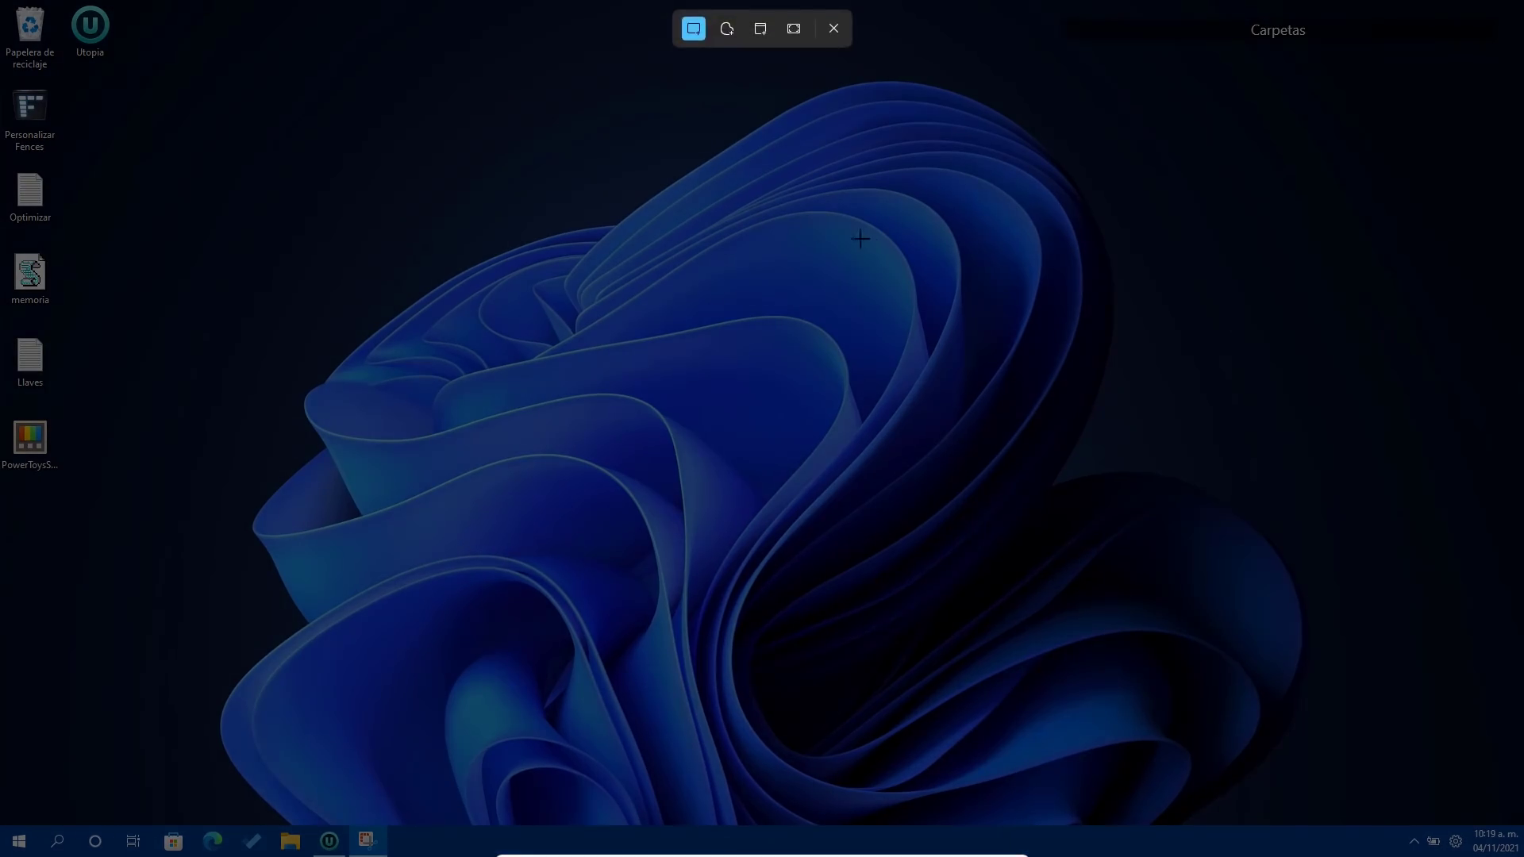
left_click_drag(868, 239, 1438, 83)
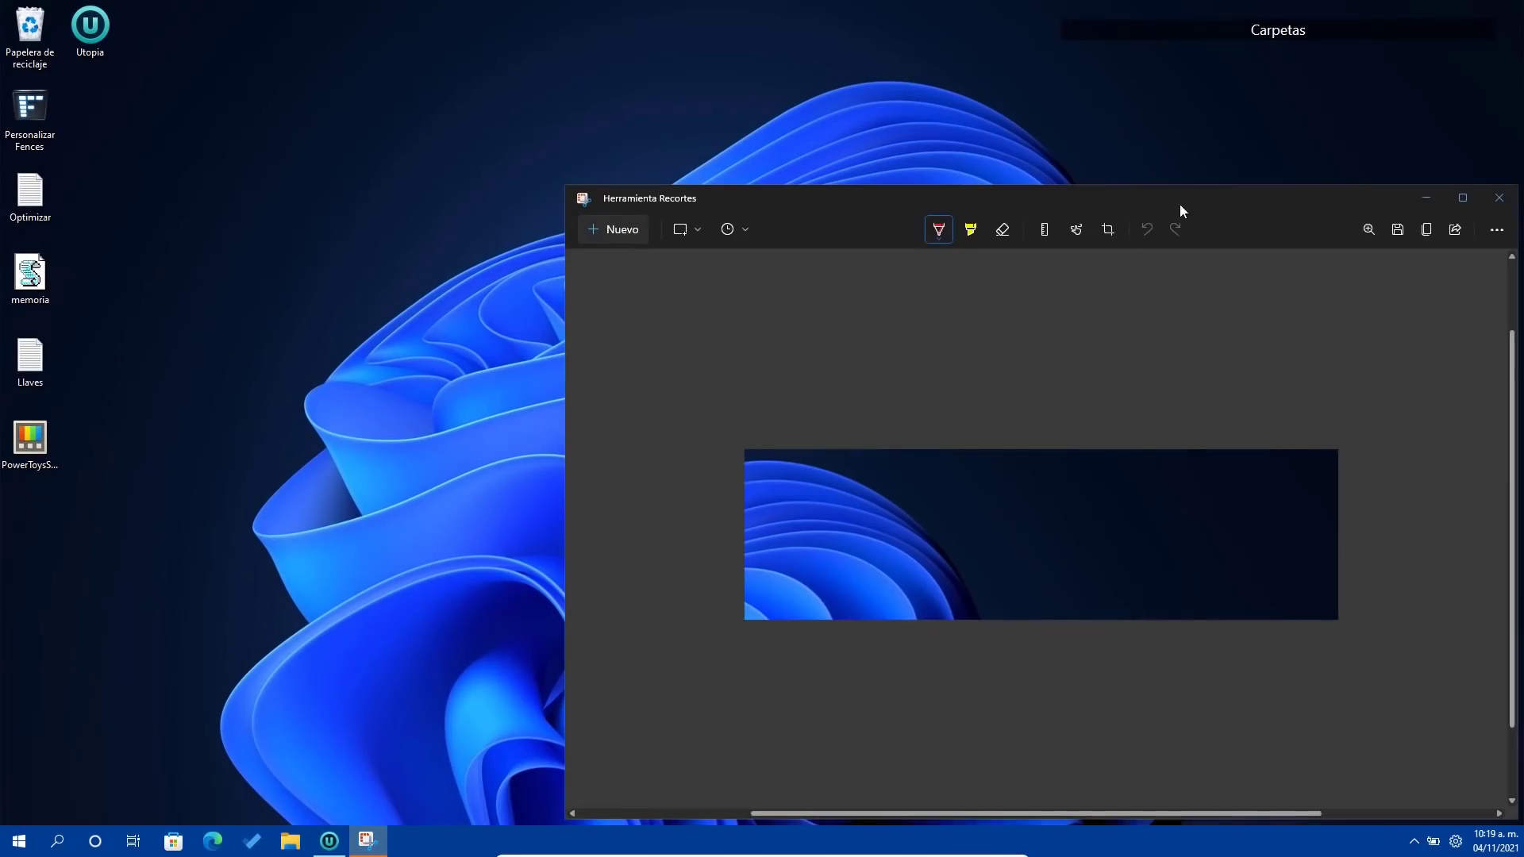
left_click_drag(1180, 204, 908, 175)
left_click(1124, 204)
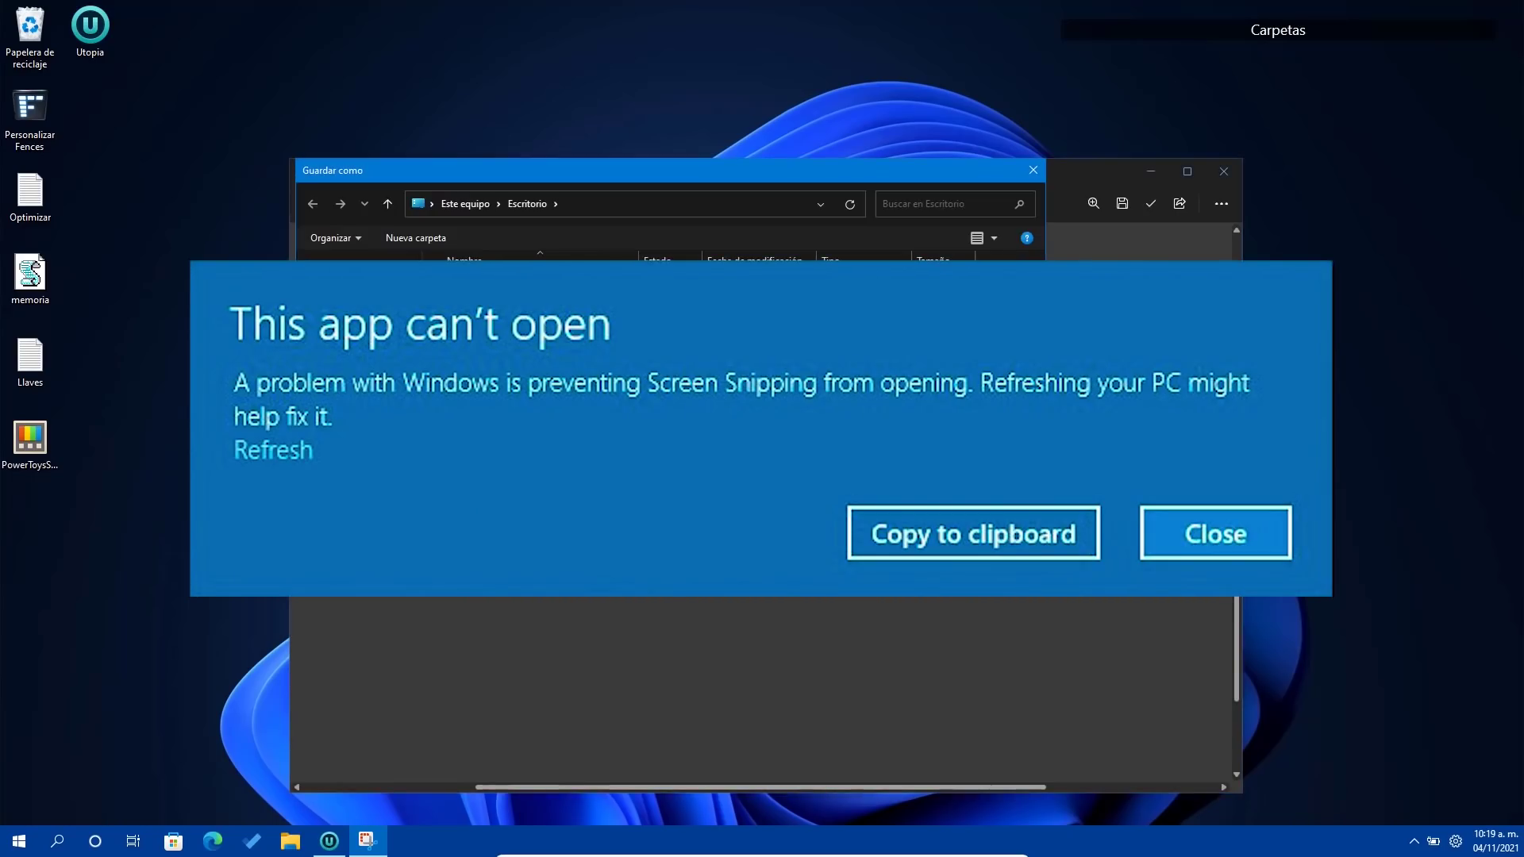
key("Escape")
Capture a new rectangular snip covering roughly the left third of the desktop at full height
left_click(343, 201)
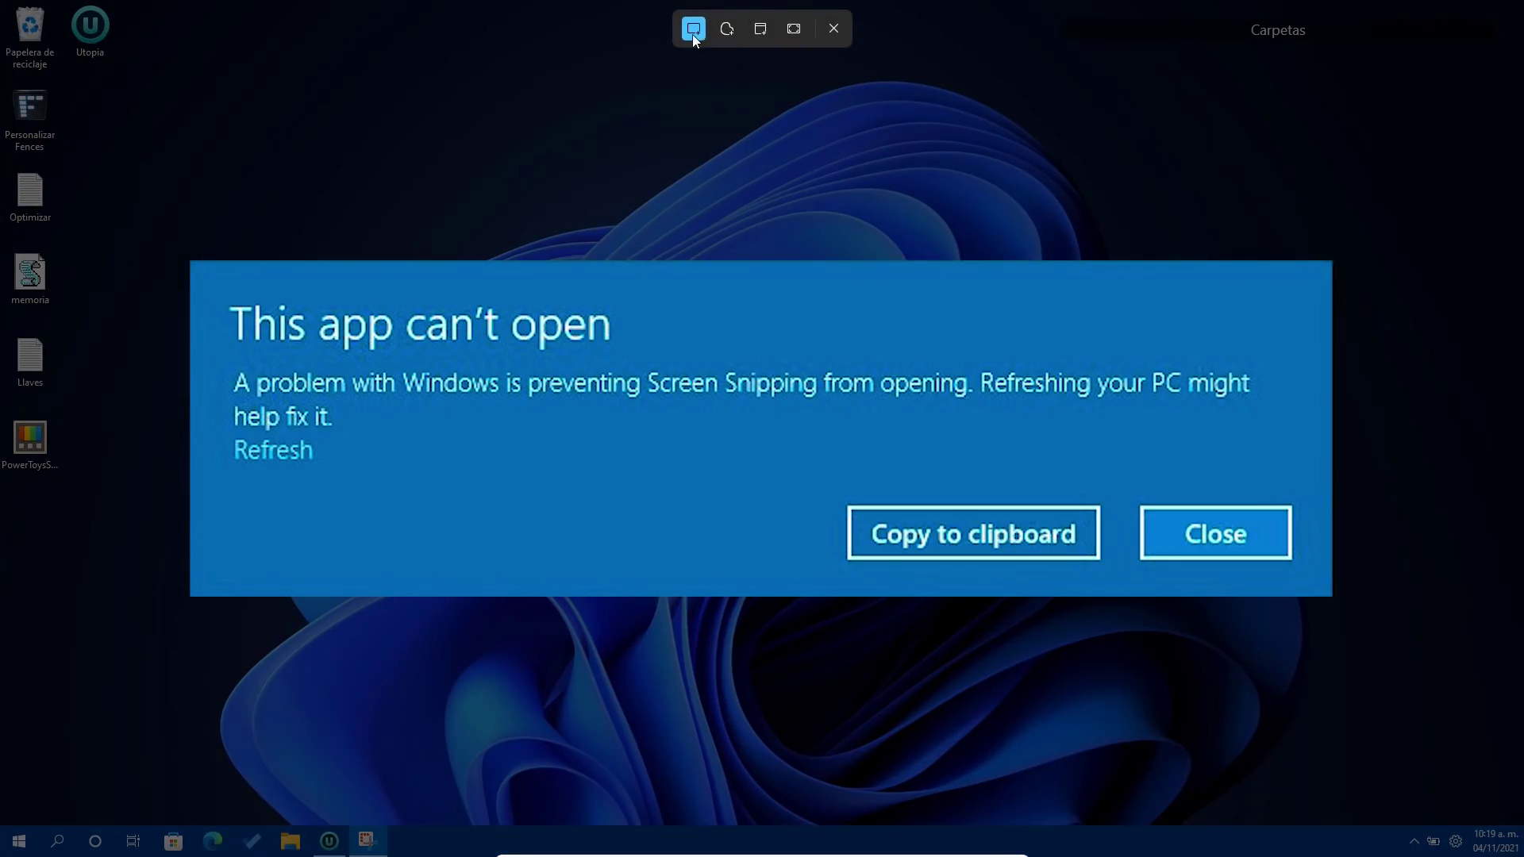
left_click_drag(0, 1, 474, 841)
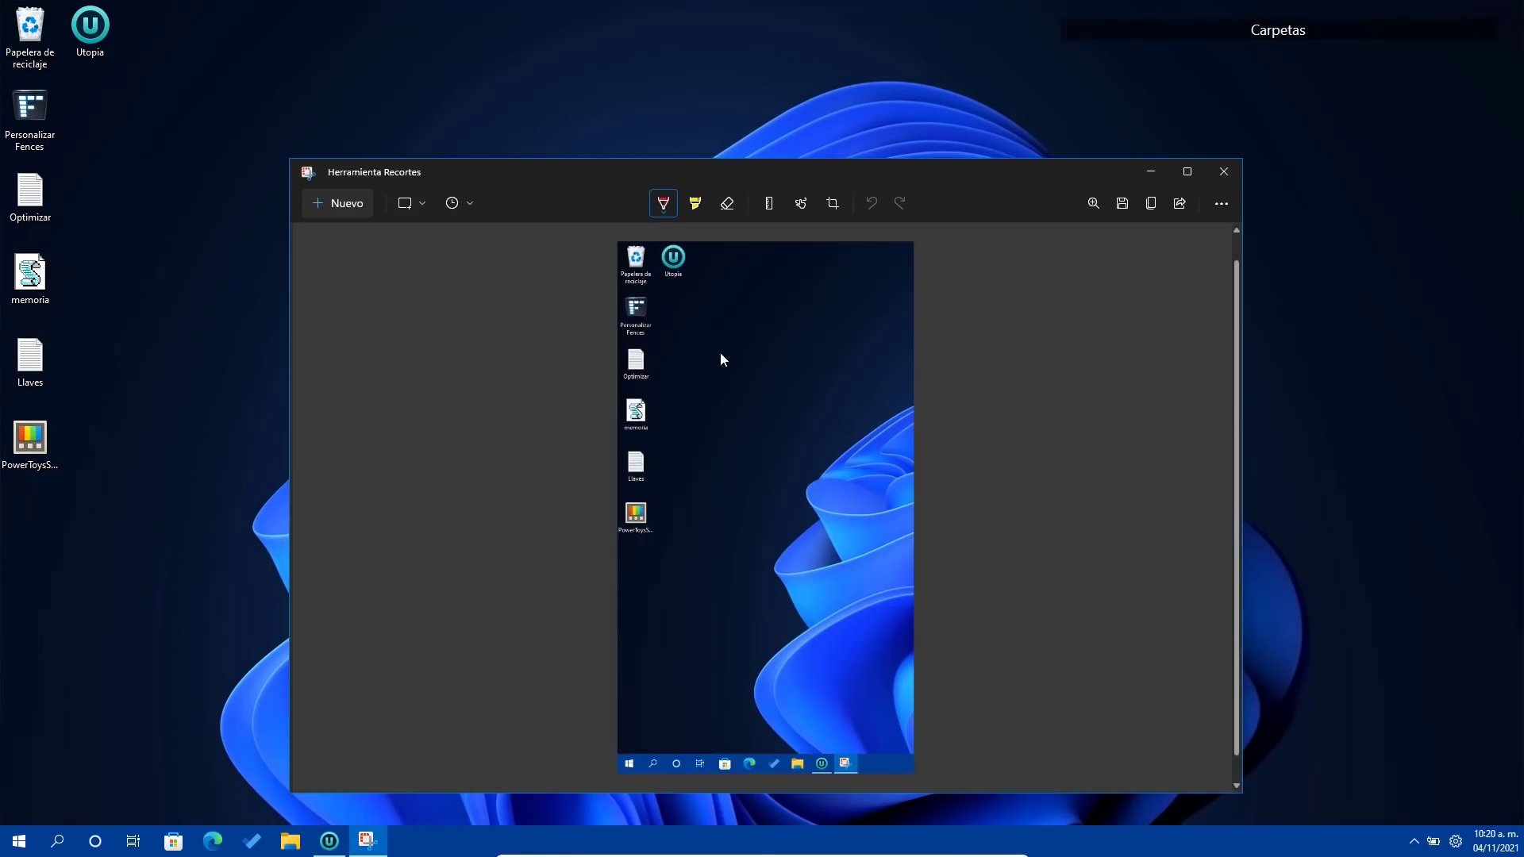
Try another rectangular snip, return to the Herramienta Recortes window and move it higher on the desktop
left_click(326, 204)
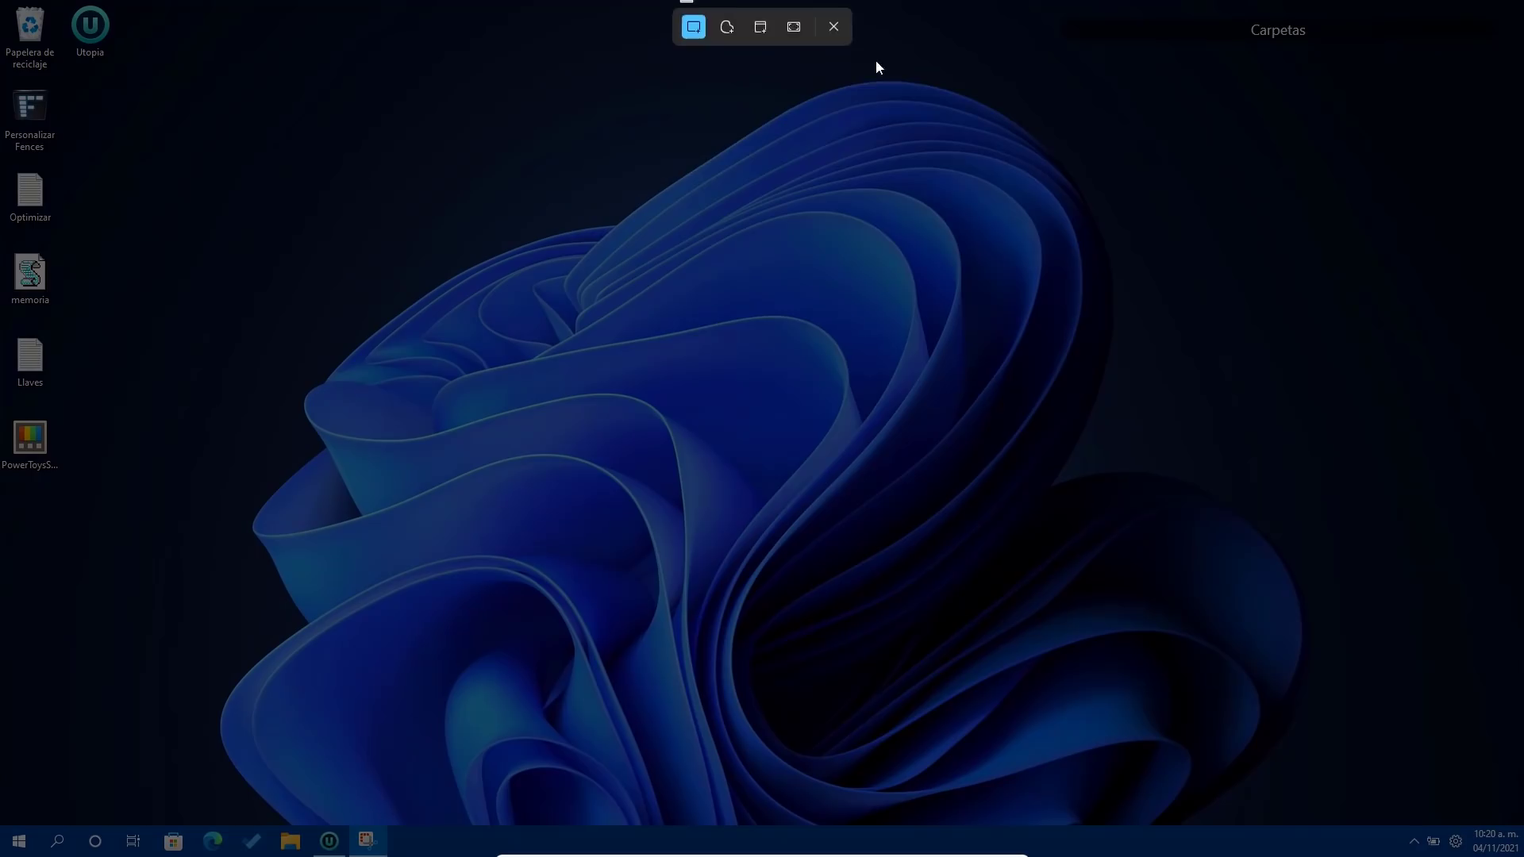
left_click_drag(681, 1, 592, 648)
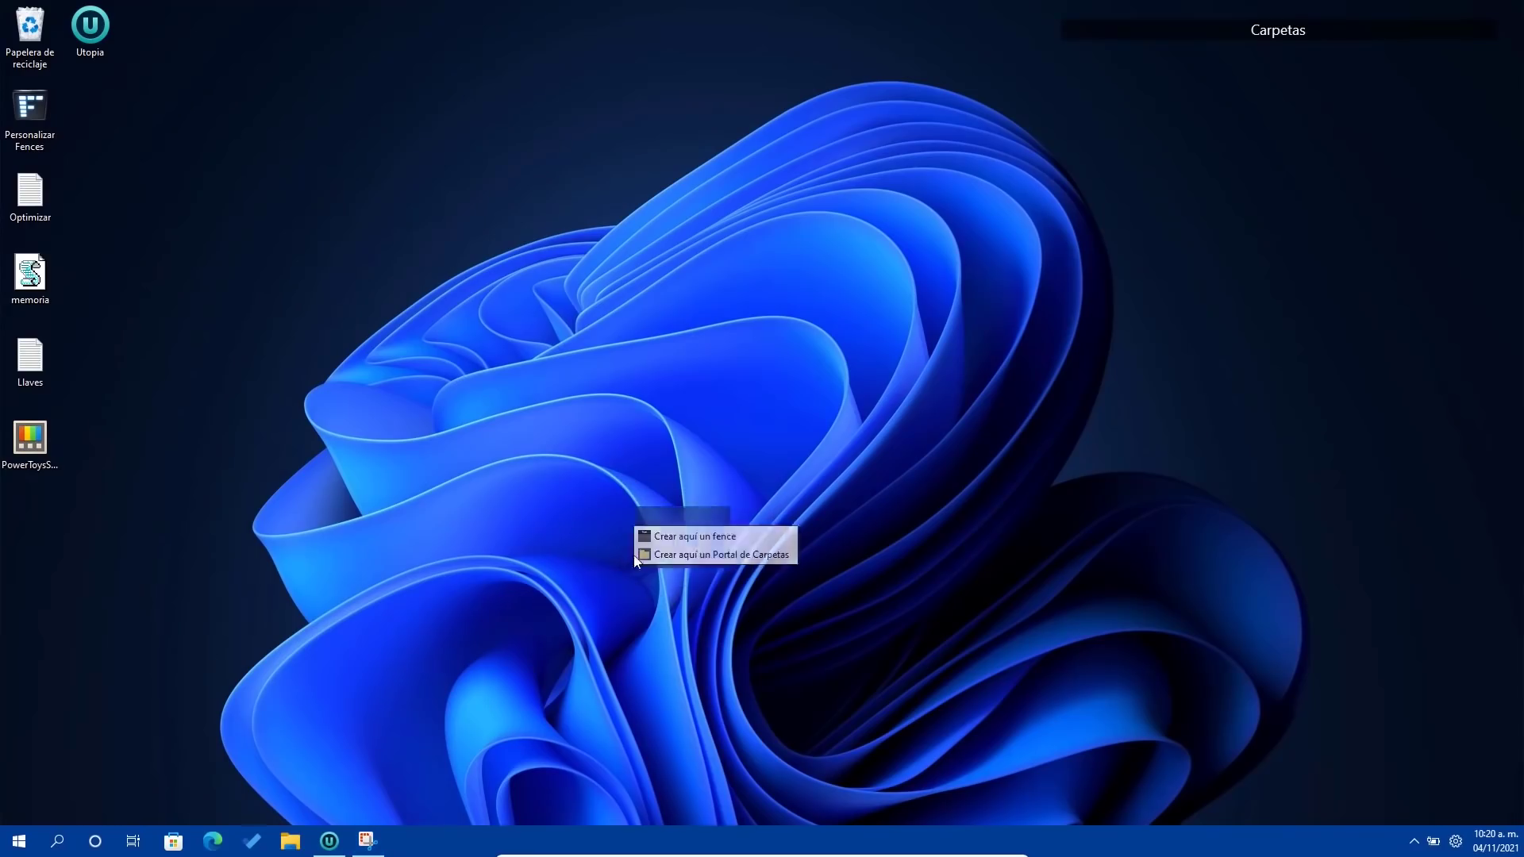
left_click(364, 840)
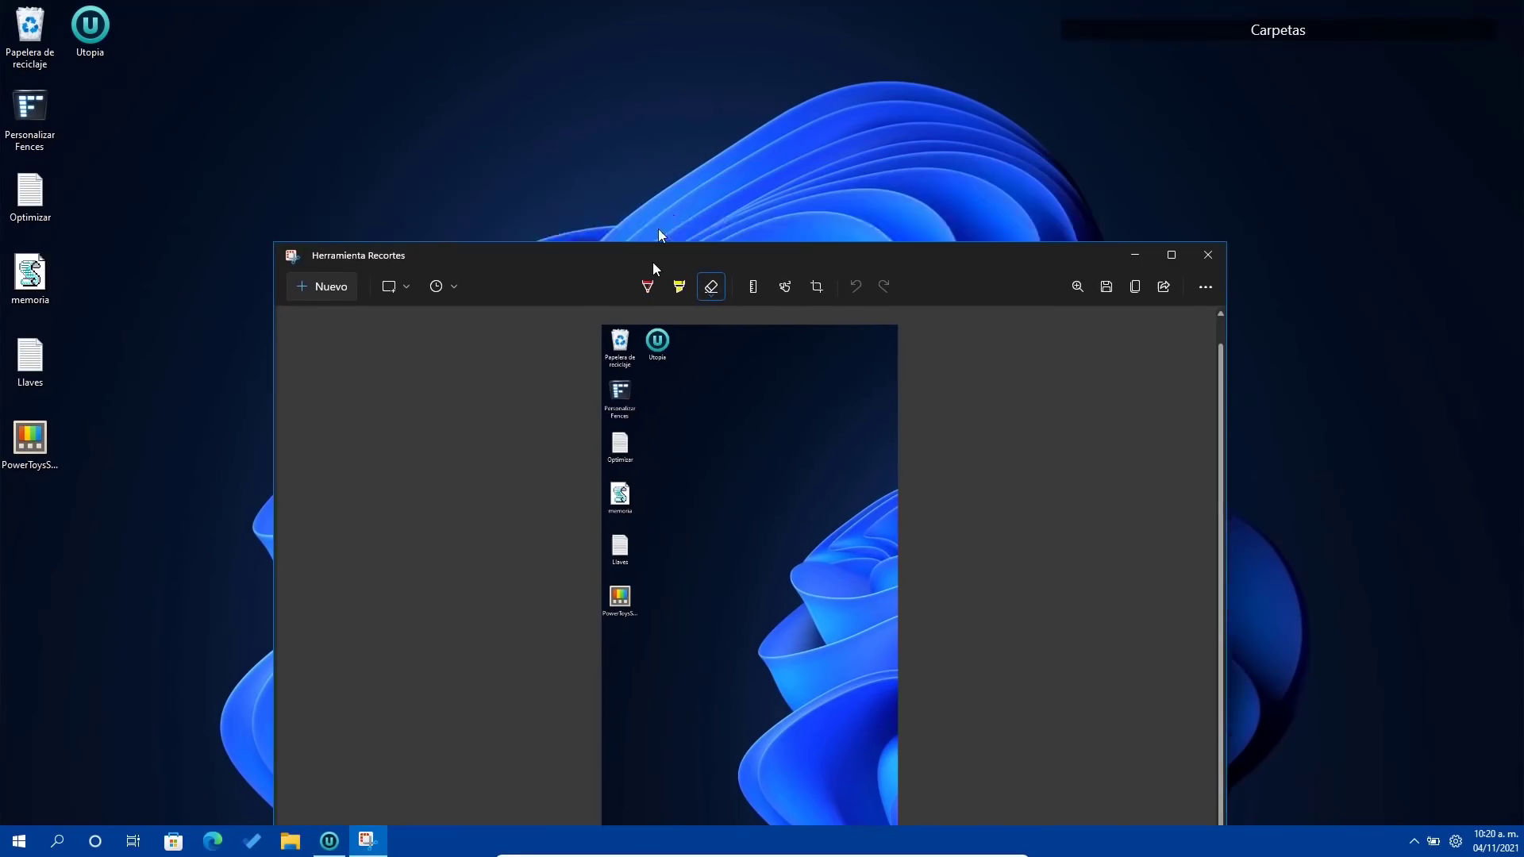
left_click_drag(600, 244, 559, 133)
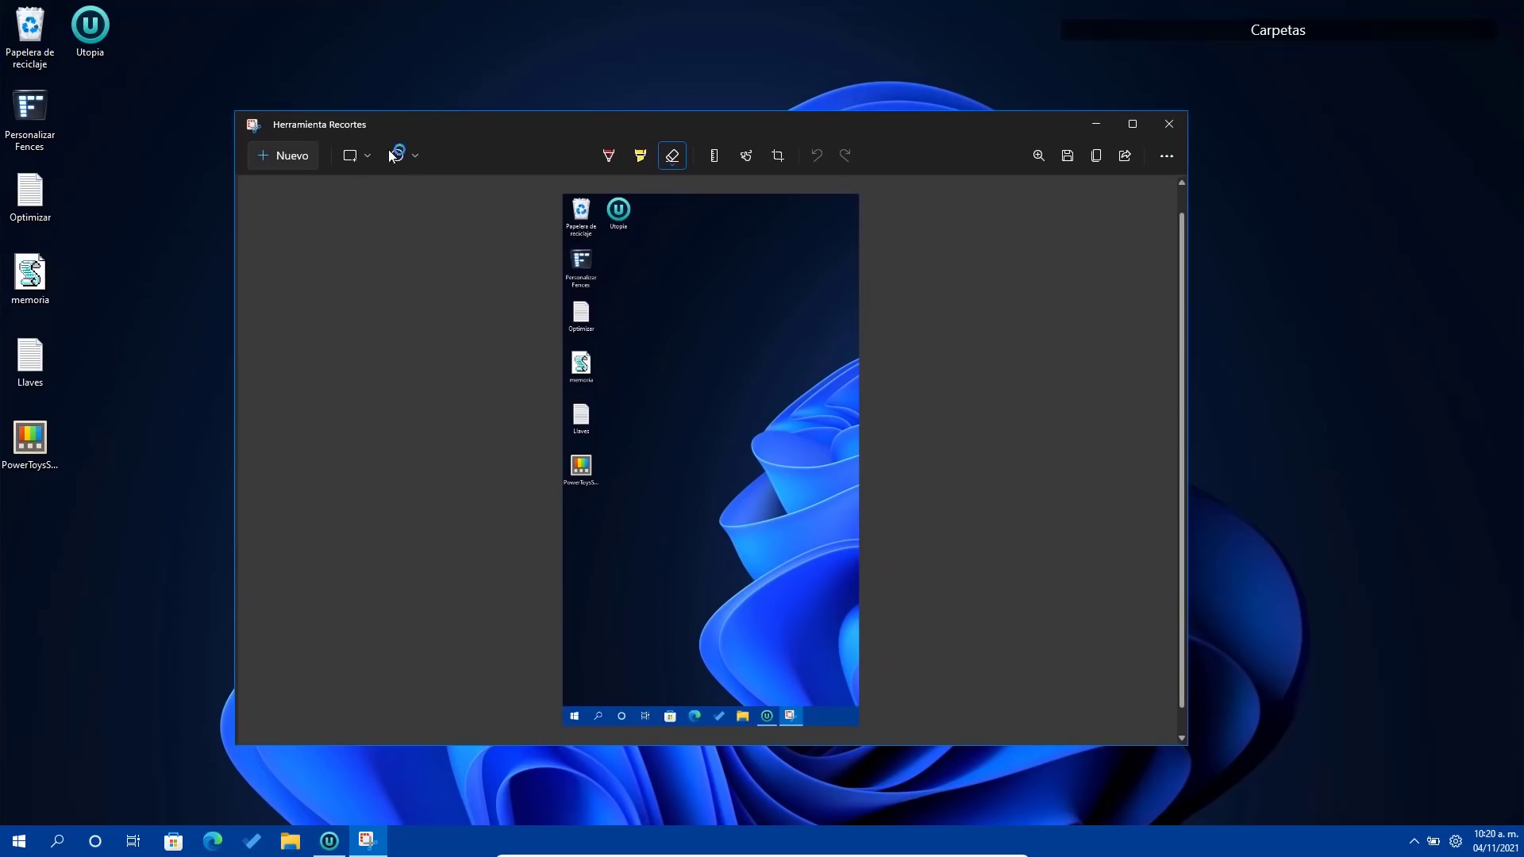
View the snip mode and delay choices, and close Herramienta Recortes
left_click(357, 155)
left_click(402, 158)
left_click(1170, 123)
left_click(57, 842)
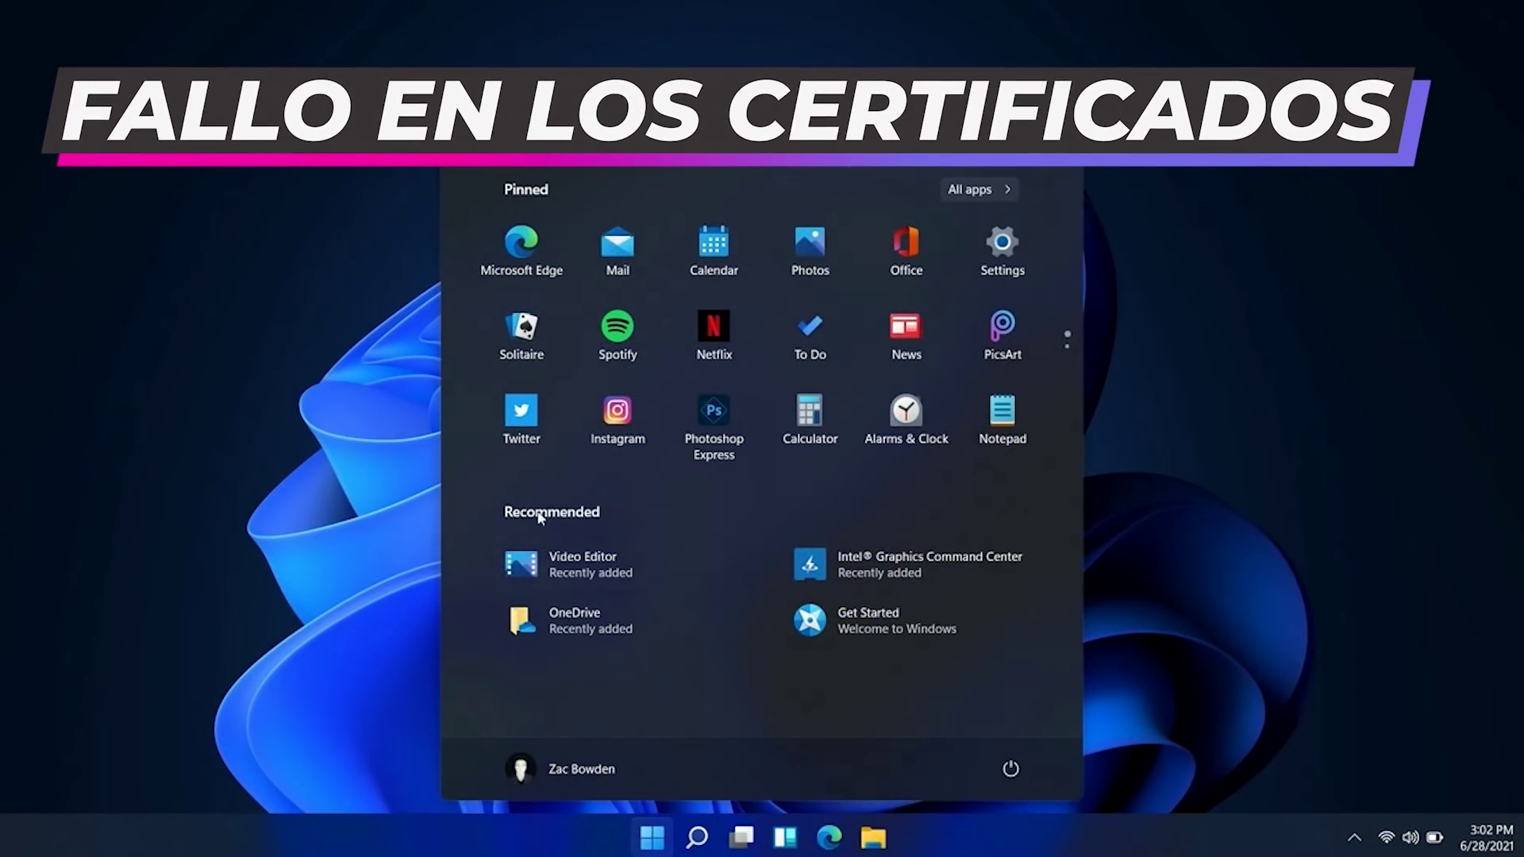
Dismiss the Start menu and view the recent searches, the desktop previews and the full search panel
key("super")
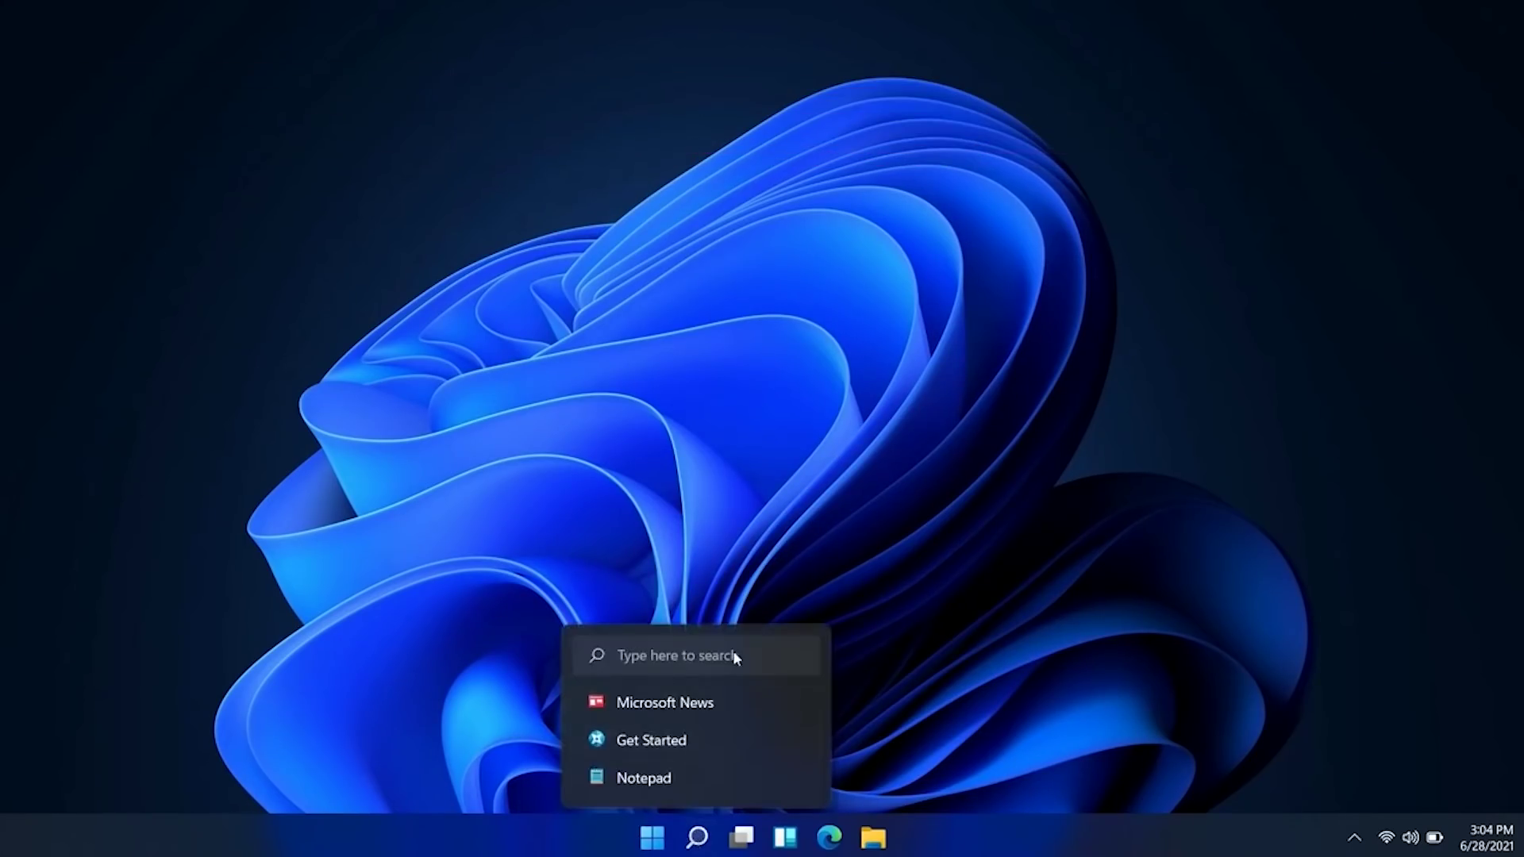
mouse_move(750, 833)
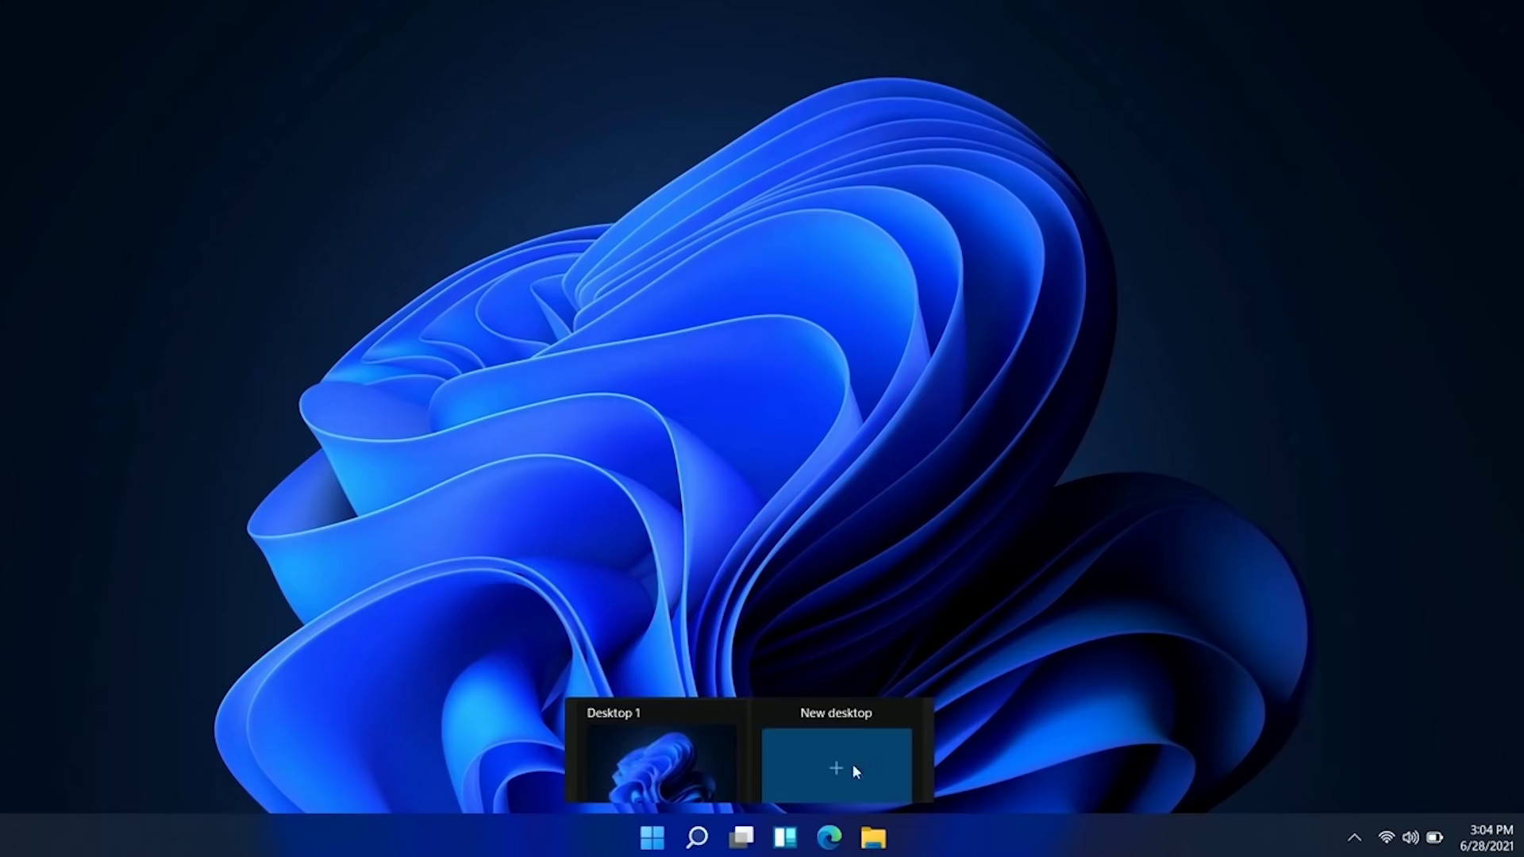
mouse_move(697, 837)
left_click(675, 657)
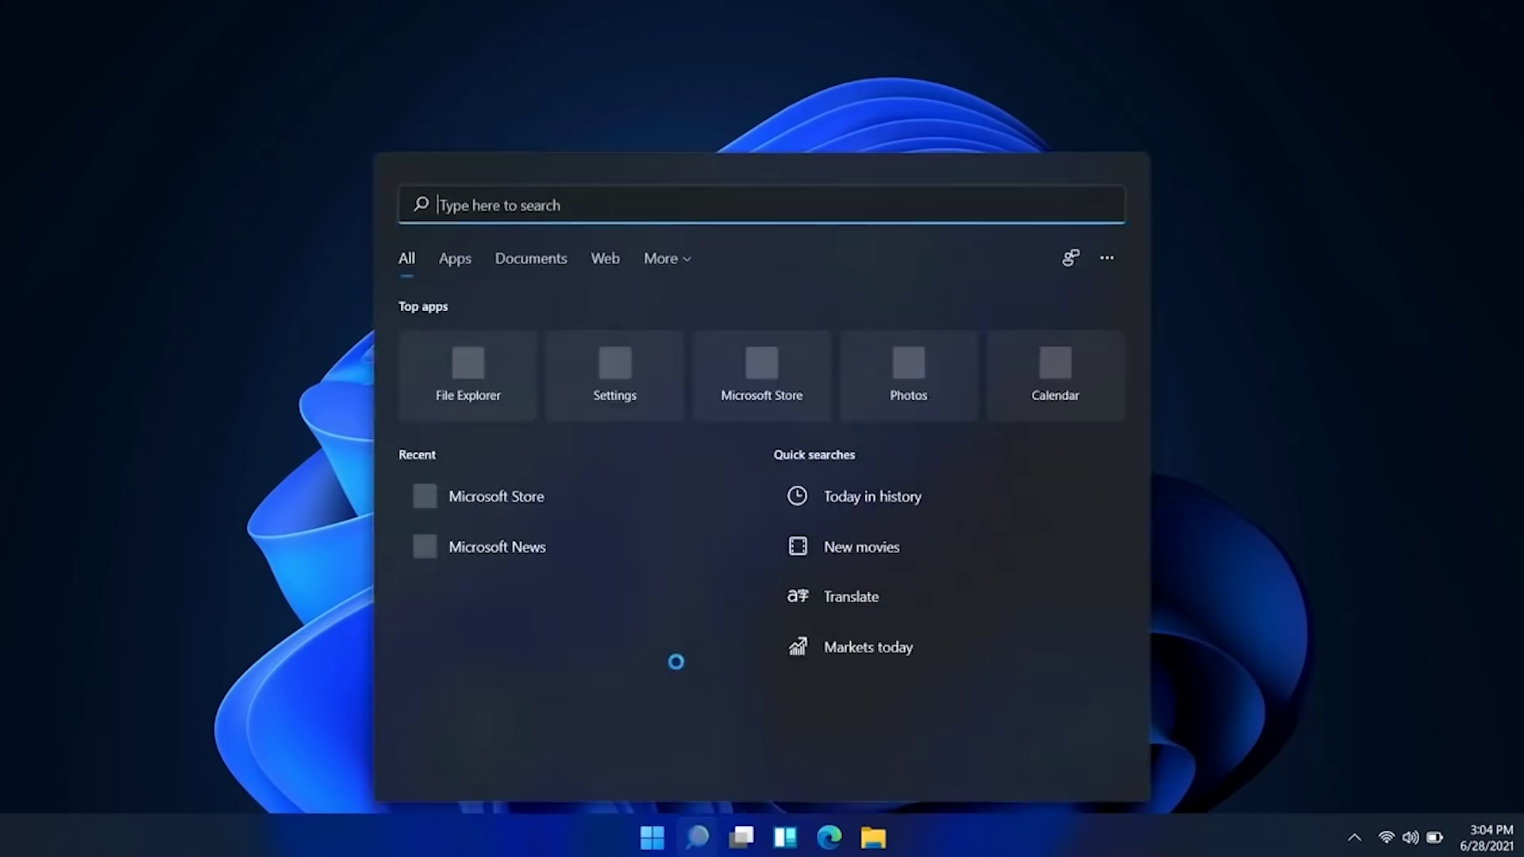
left_click(697, 837)
Add two new virtual desktops and look over them in Task View
left_click(807, 797)
left_click(807, 797)
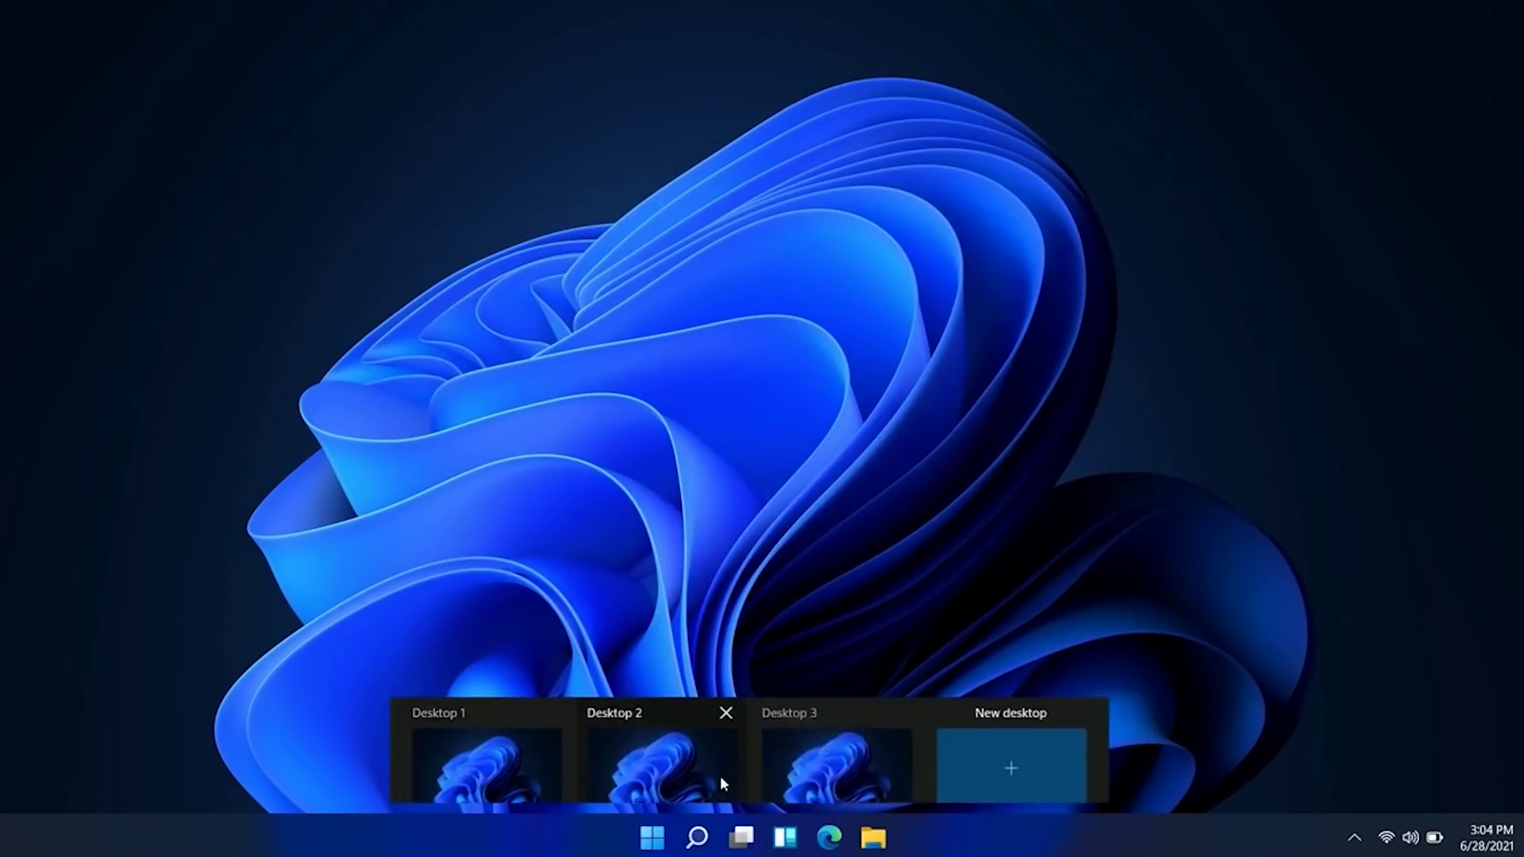
left_click(742, 838)
left_click(736, 698)
left_click(830, 696)
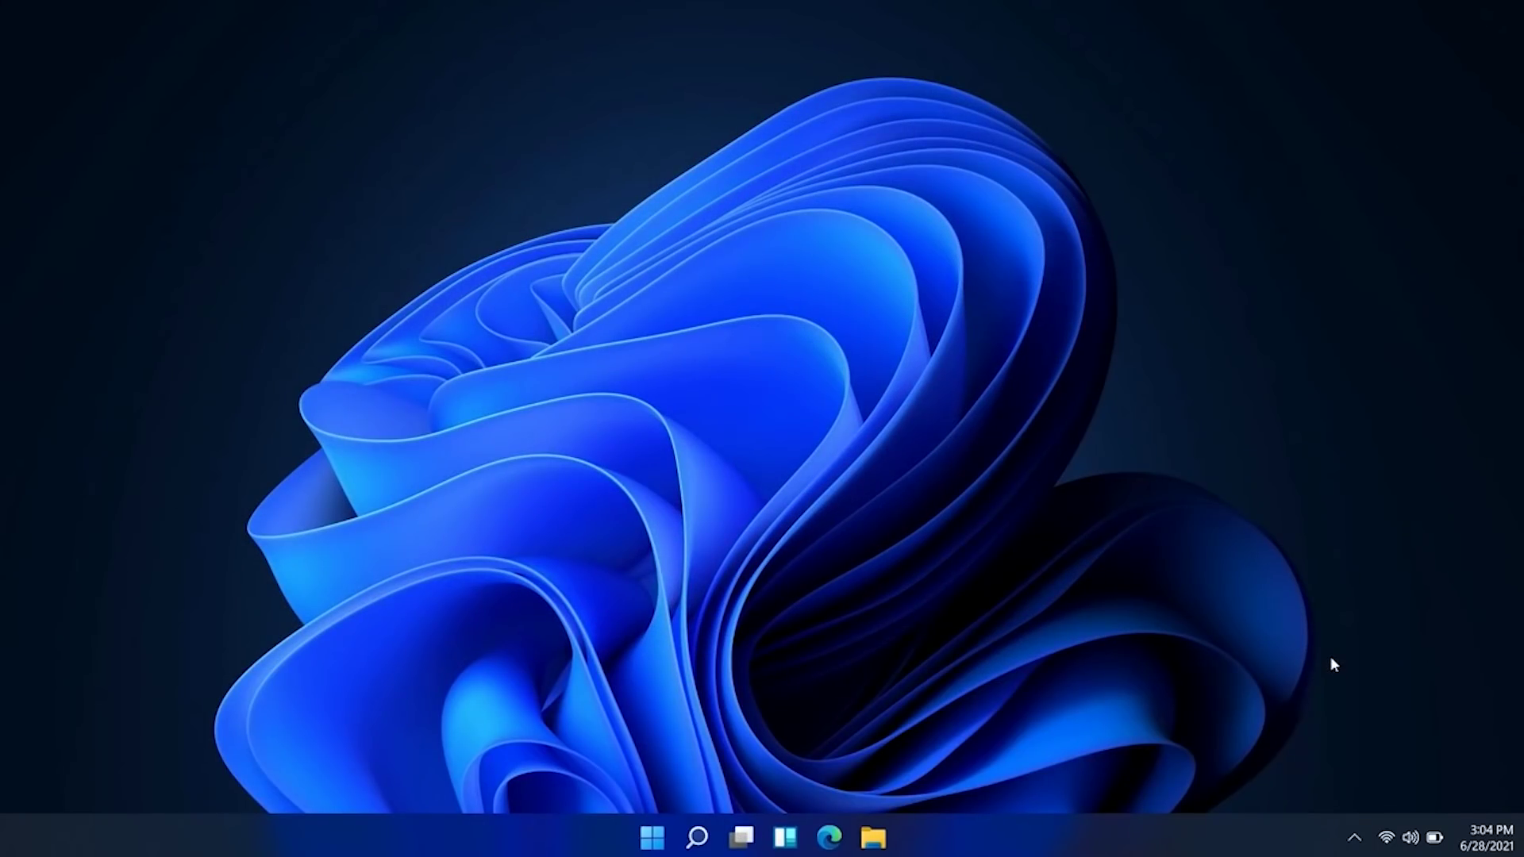
View the notifications and calendar flyout, and look over the quick settings controls and the extra ones available for adding
left_click(1486, 838)
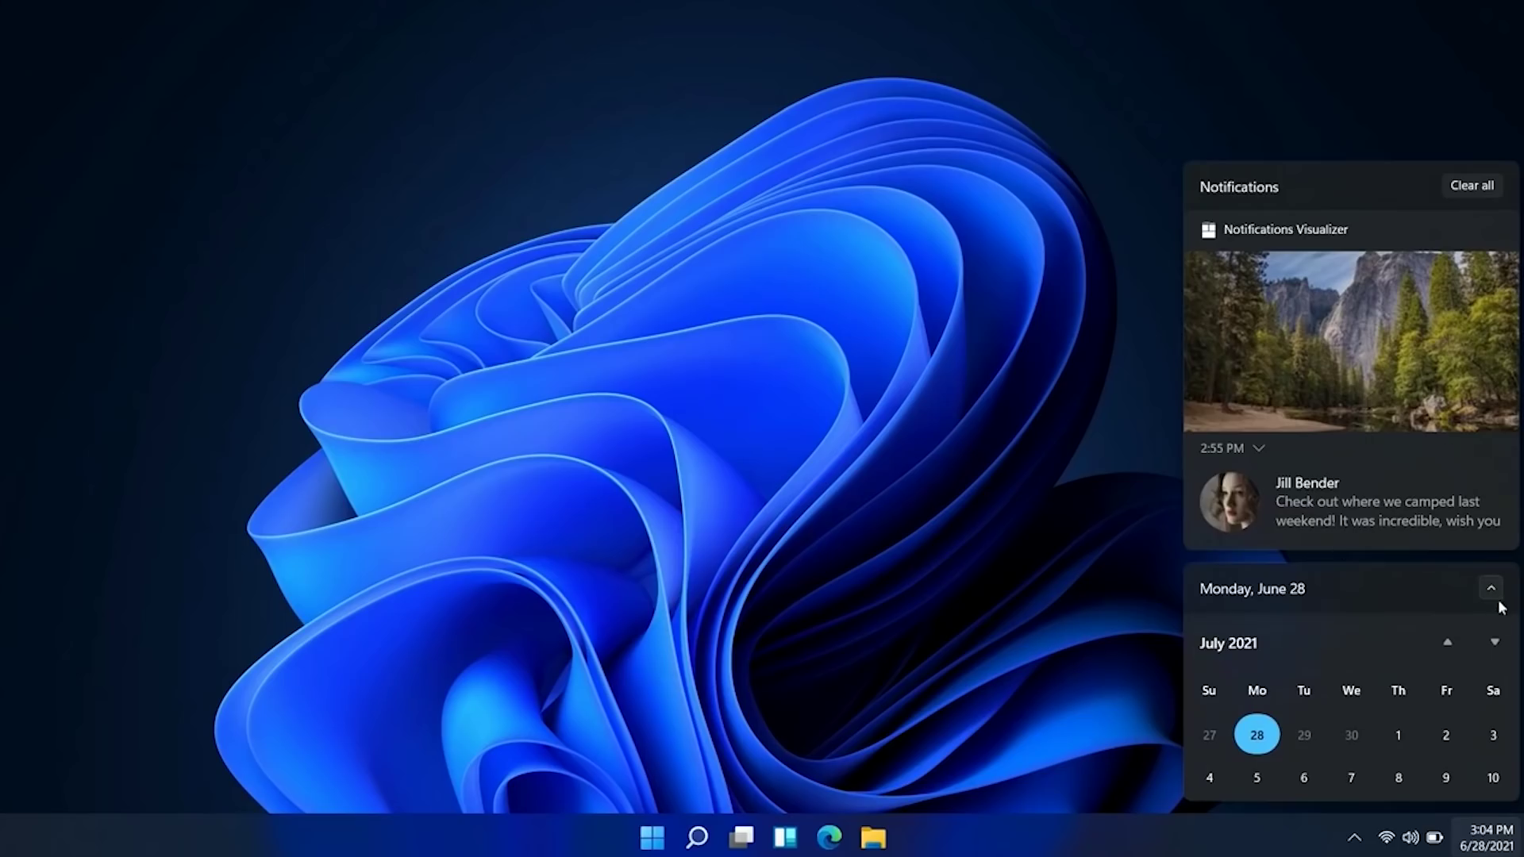
left_click(1427, 832)
left_click(1409, 844)
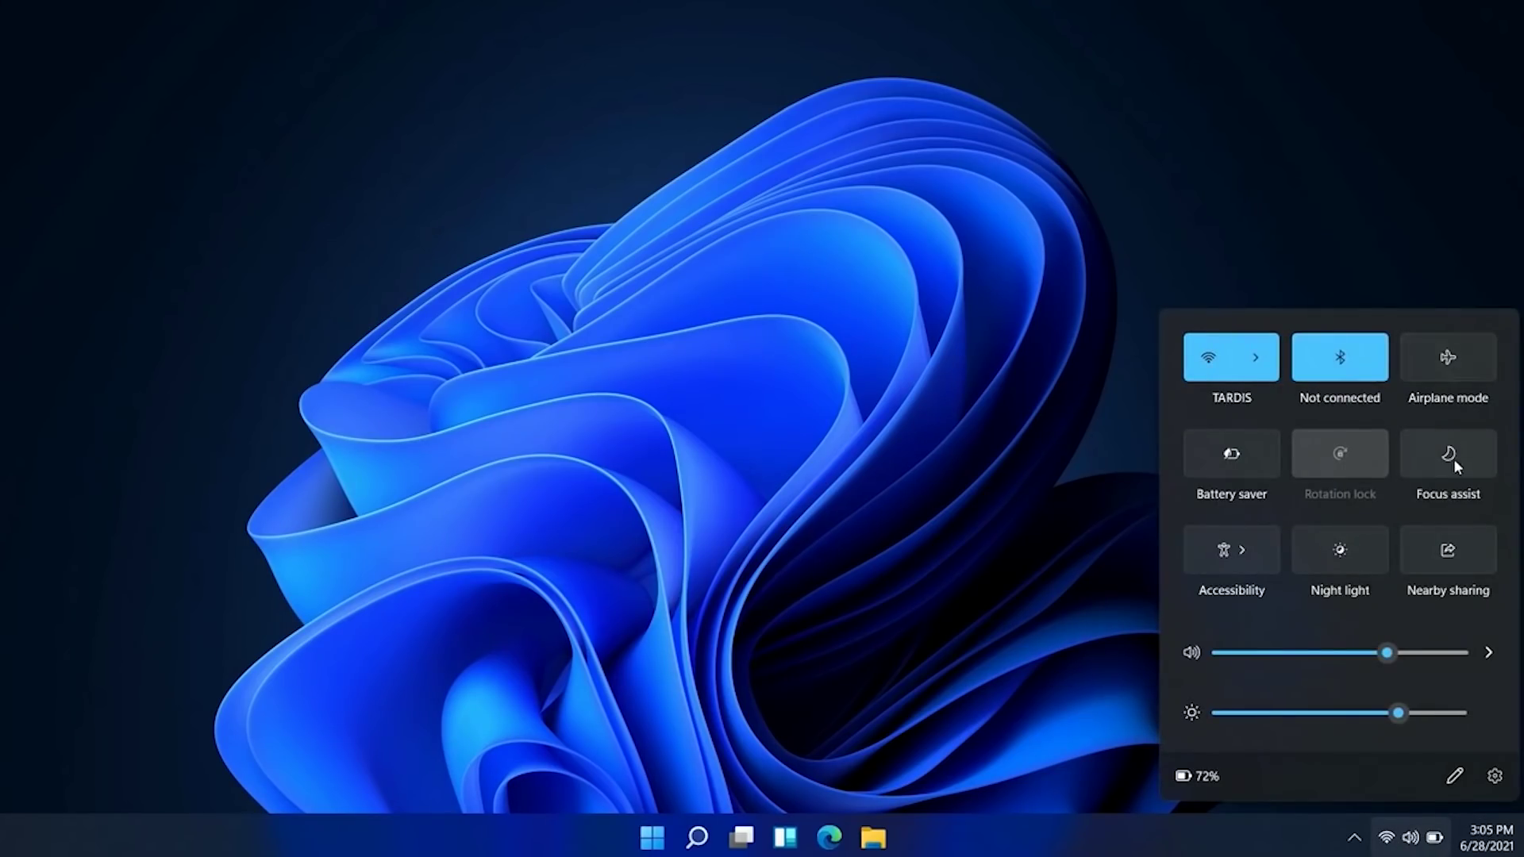
left_click(1455, 776)
left_click(1378, 776)
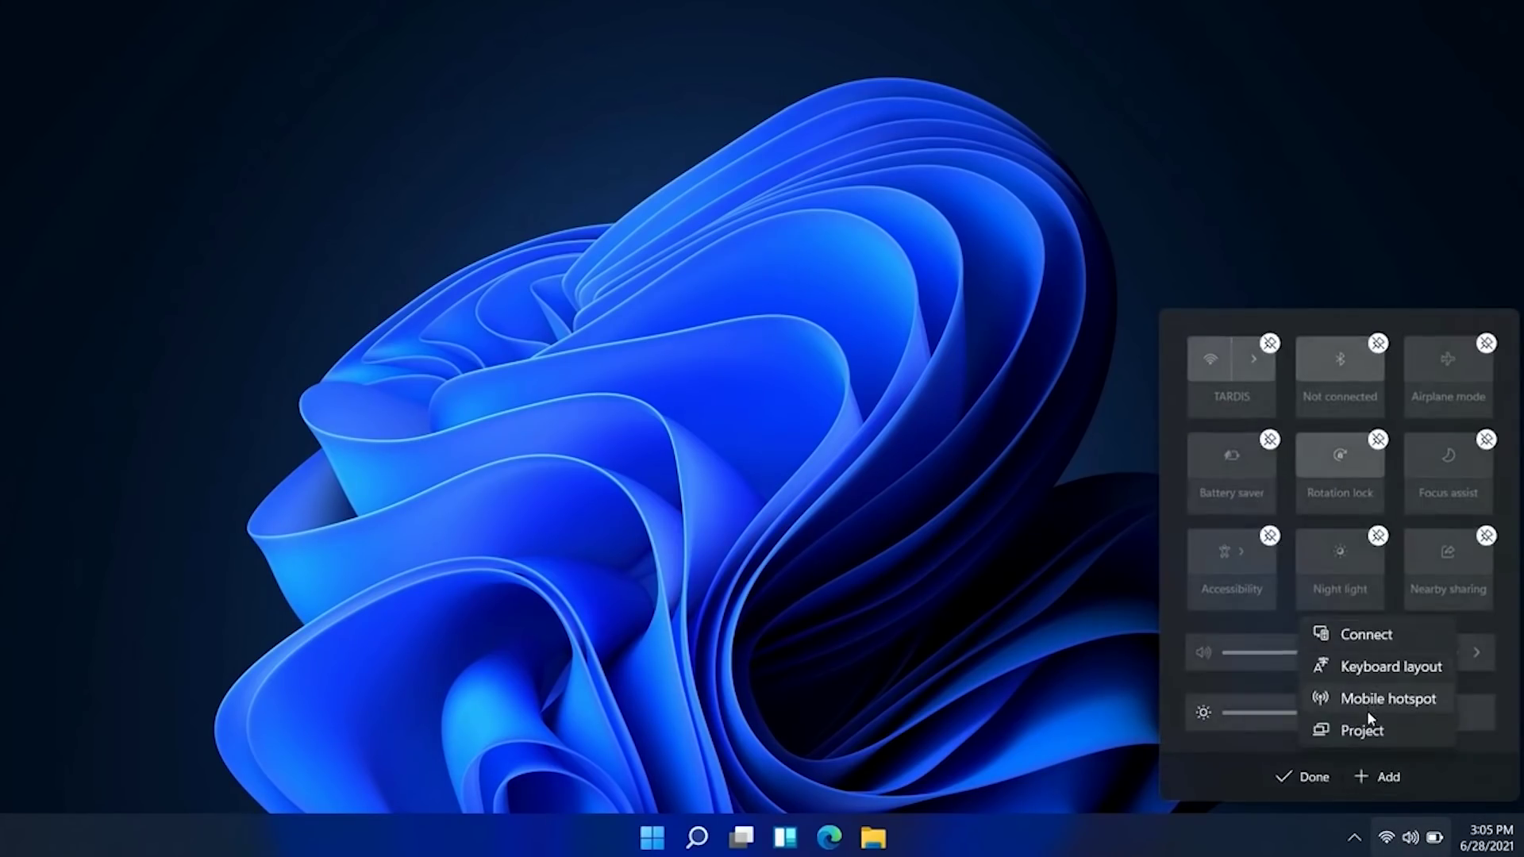
left_click(1306, 776)
Look over the sound output choices and toggles in quick settings, and dismiss the flyout
left_click(1488, 652)
left_click(1175, 330)
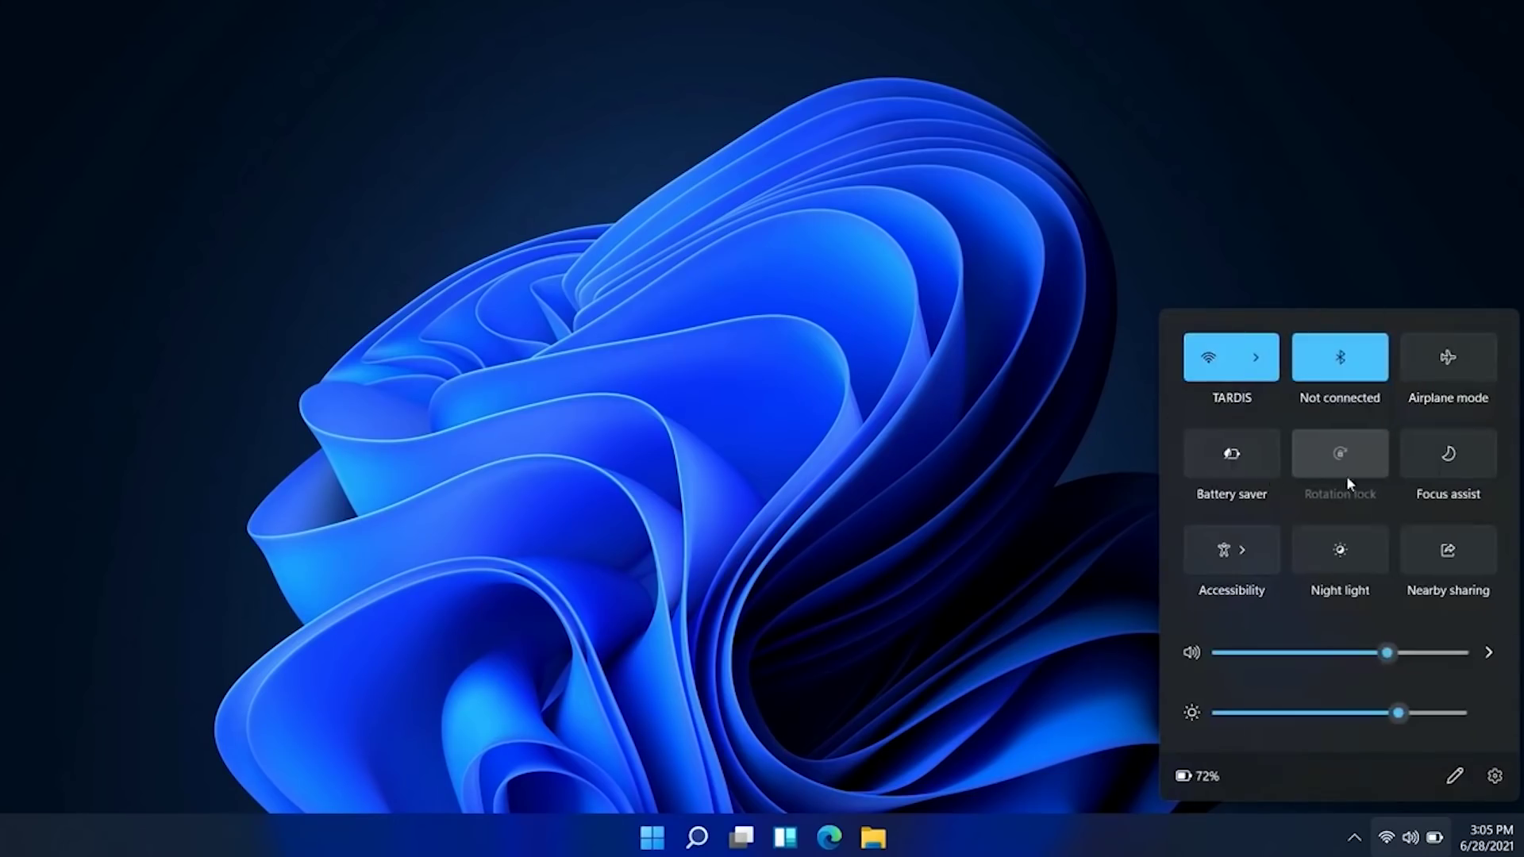
left_click(1191, 653)
left_click(1368, 562)
left_click(1367, 561)
left_click(1069, 576)
View the notifications flyout and the hidden tray icons, closing each one
key("super+n")
left_click(998, 404)
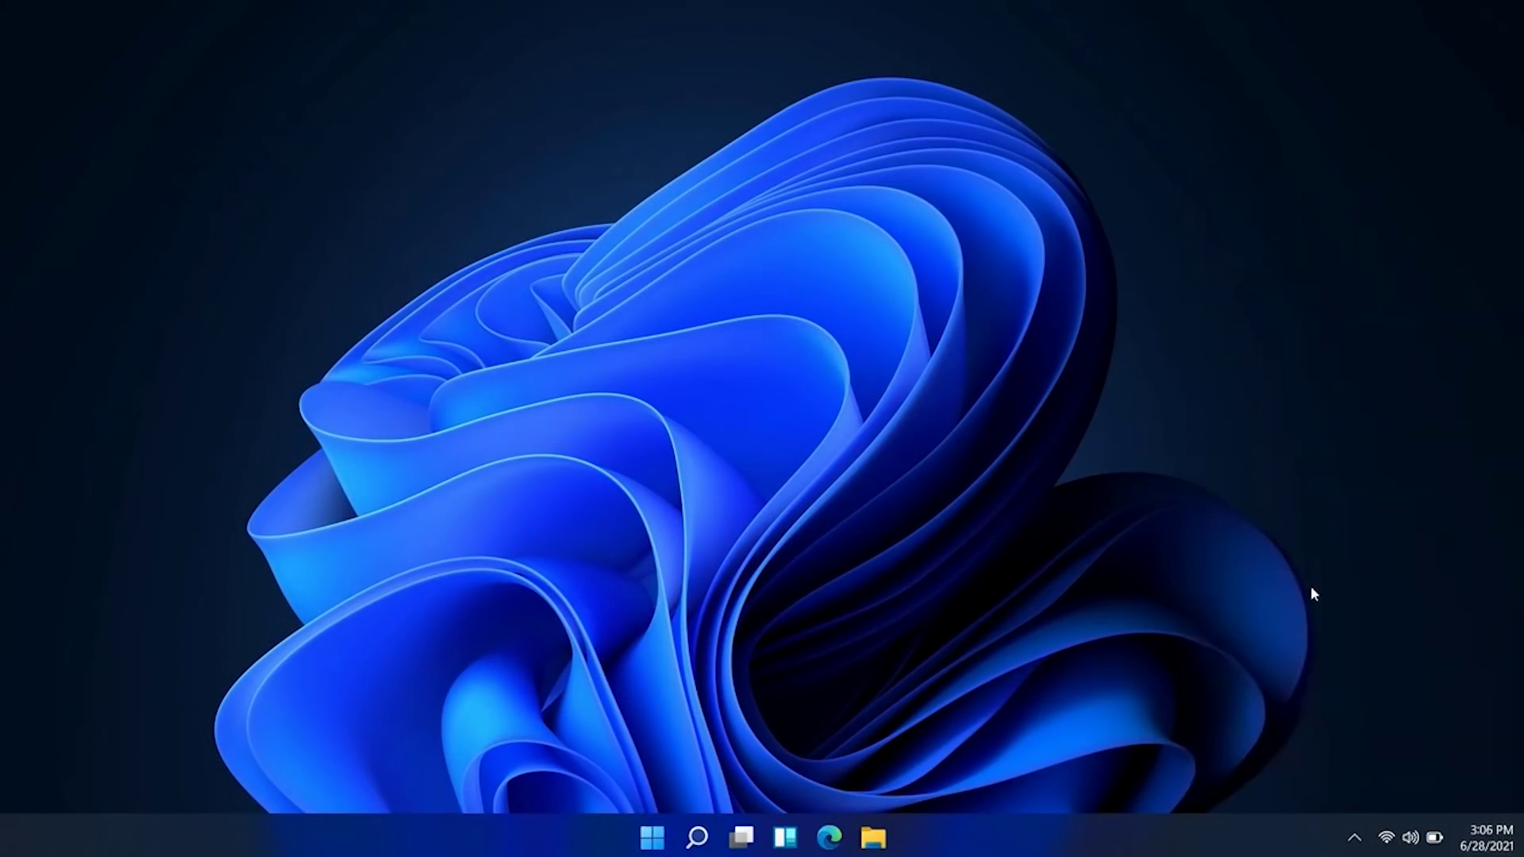
left_click(1354, 838)
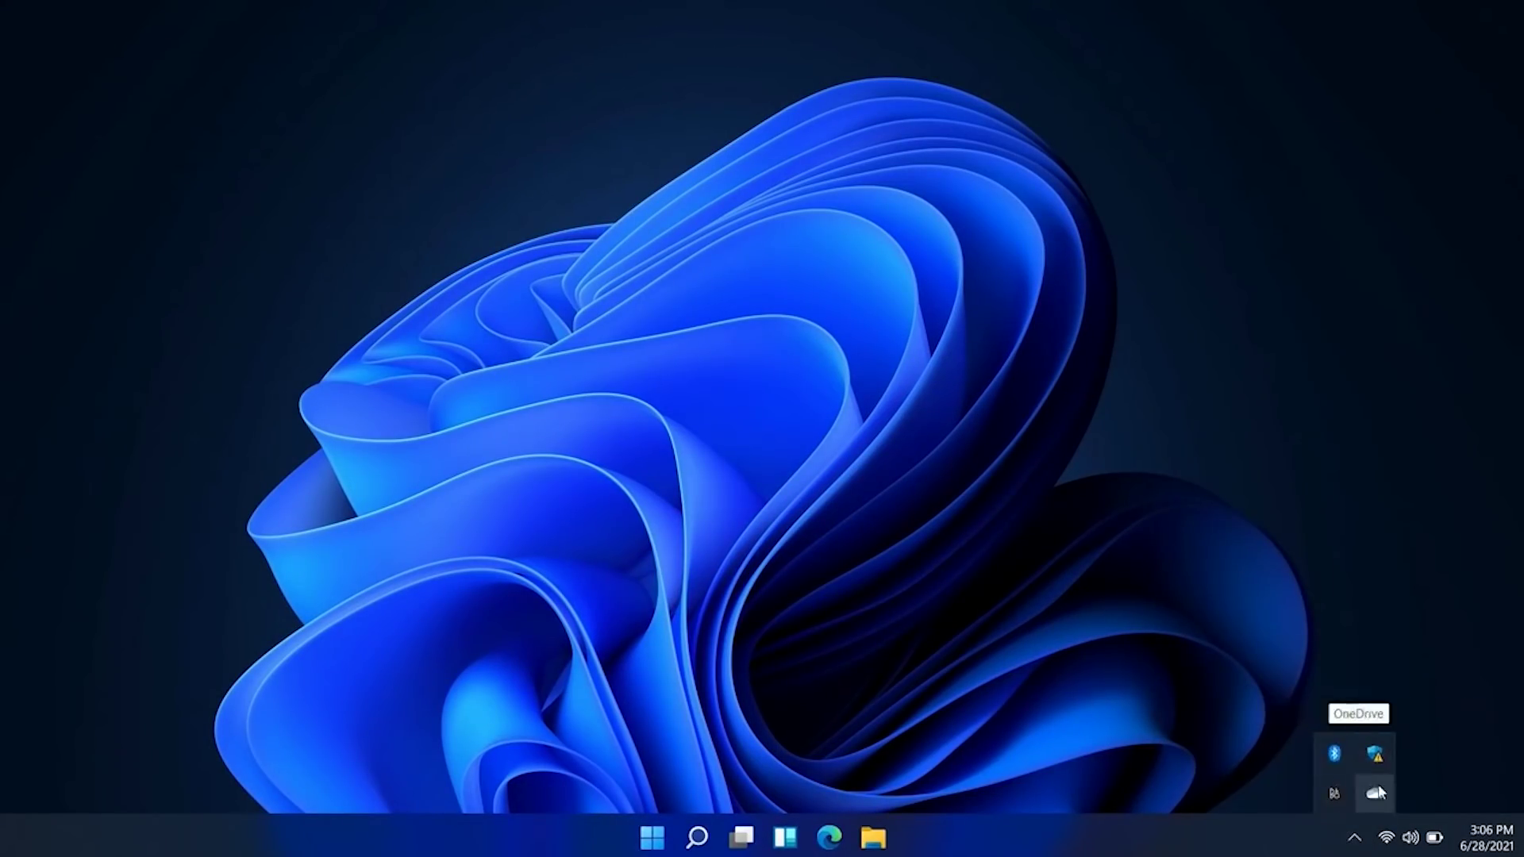
left_click(1354, 838)
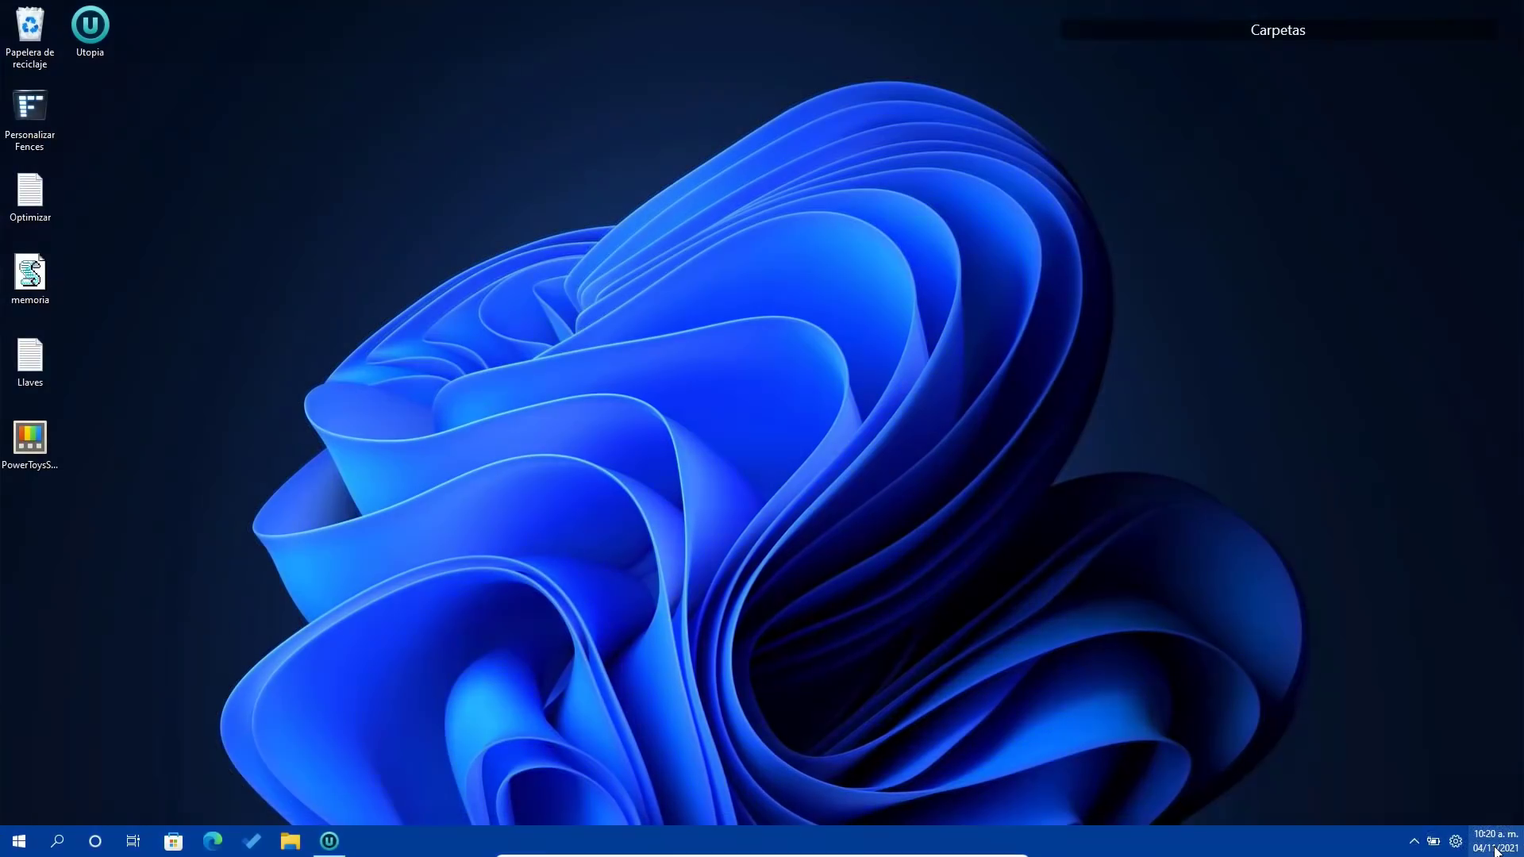
View the taskbar calendar, open the Fecha y hora dialog and move it to a clear area of the desktop
left_click(1495, 850)
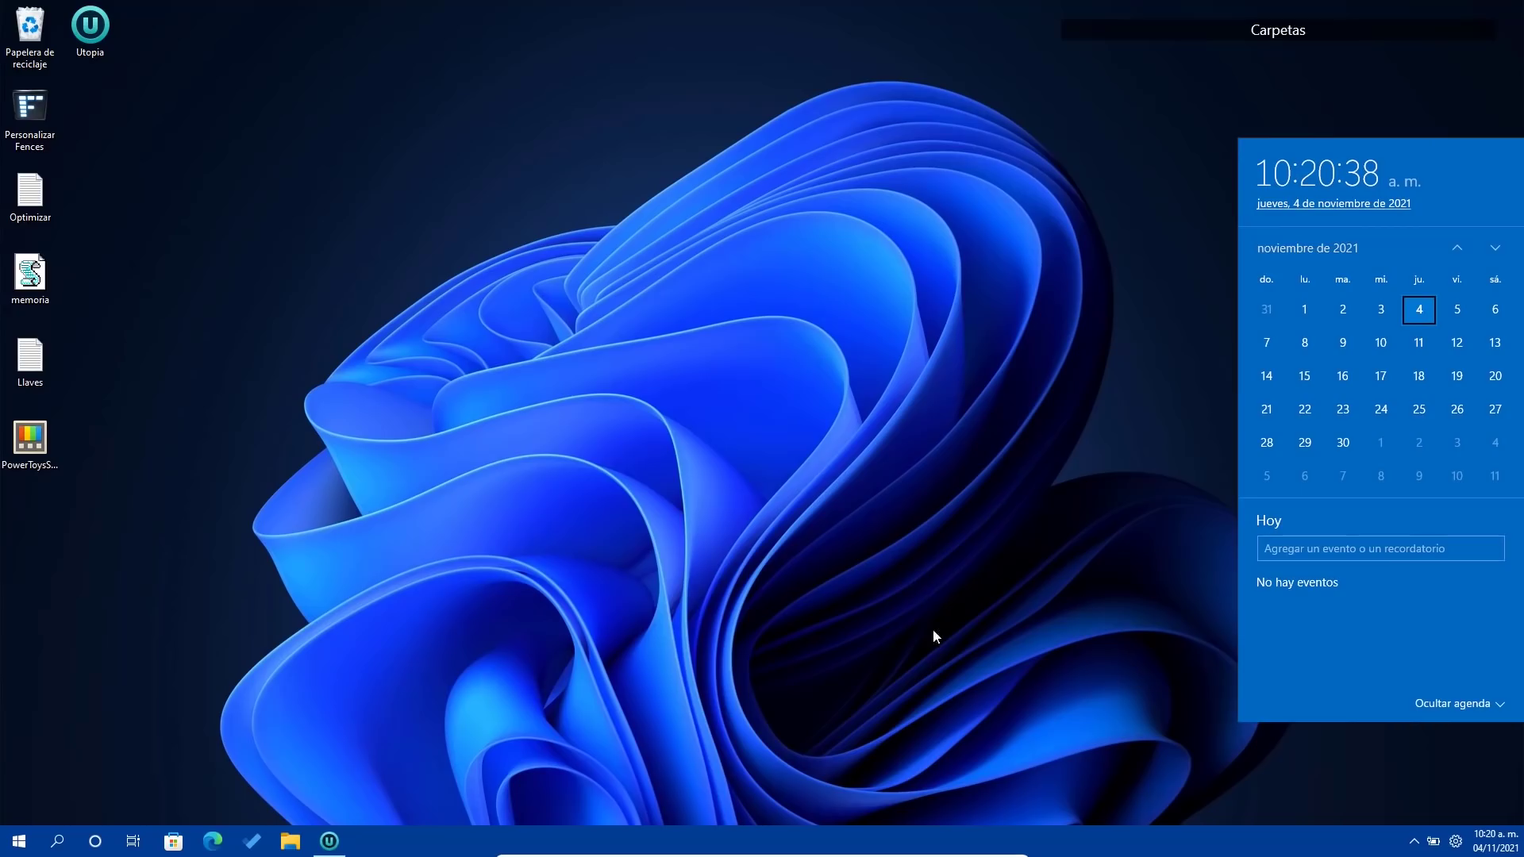
right_click(1480, 849)
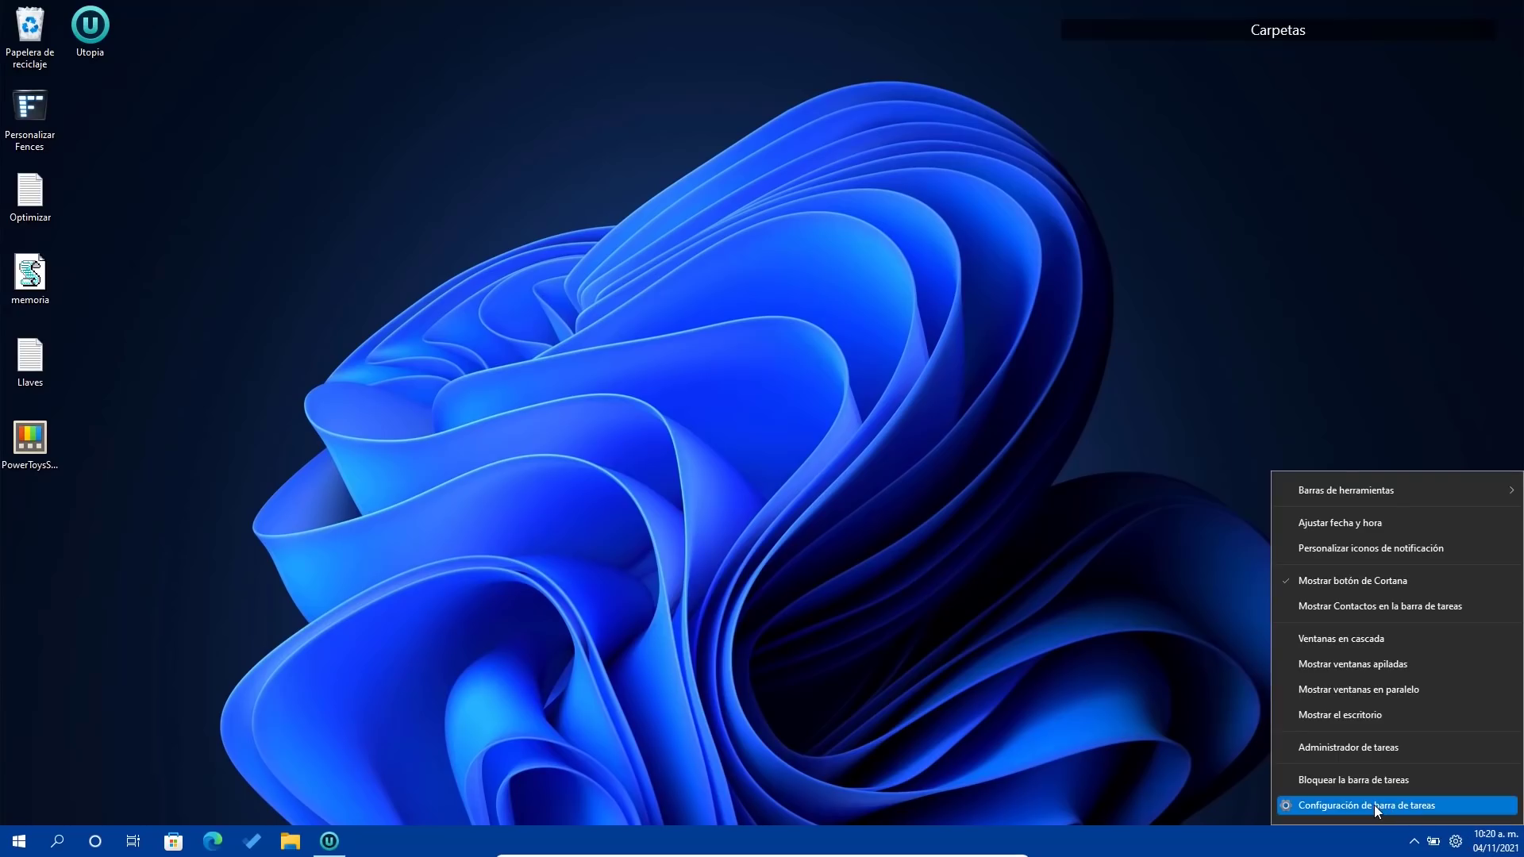
left_click(1346, 521)
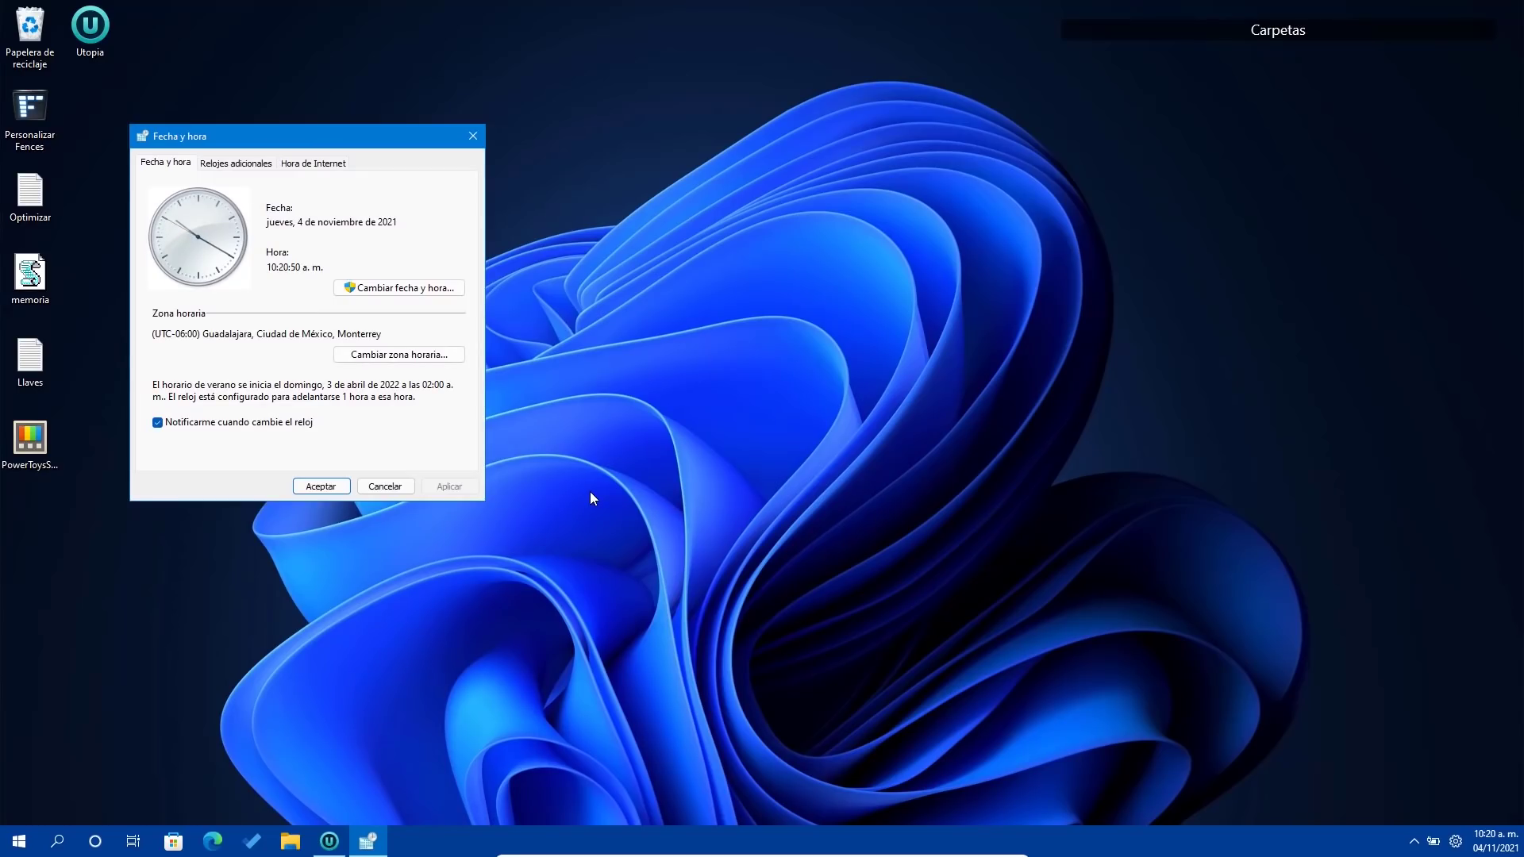
left_click_drag(372, 144, 1030, 266)
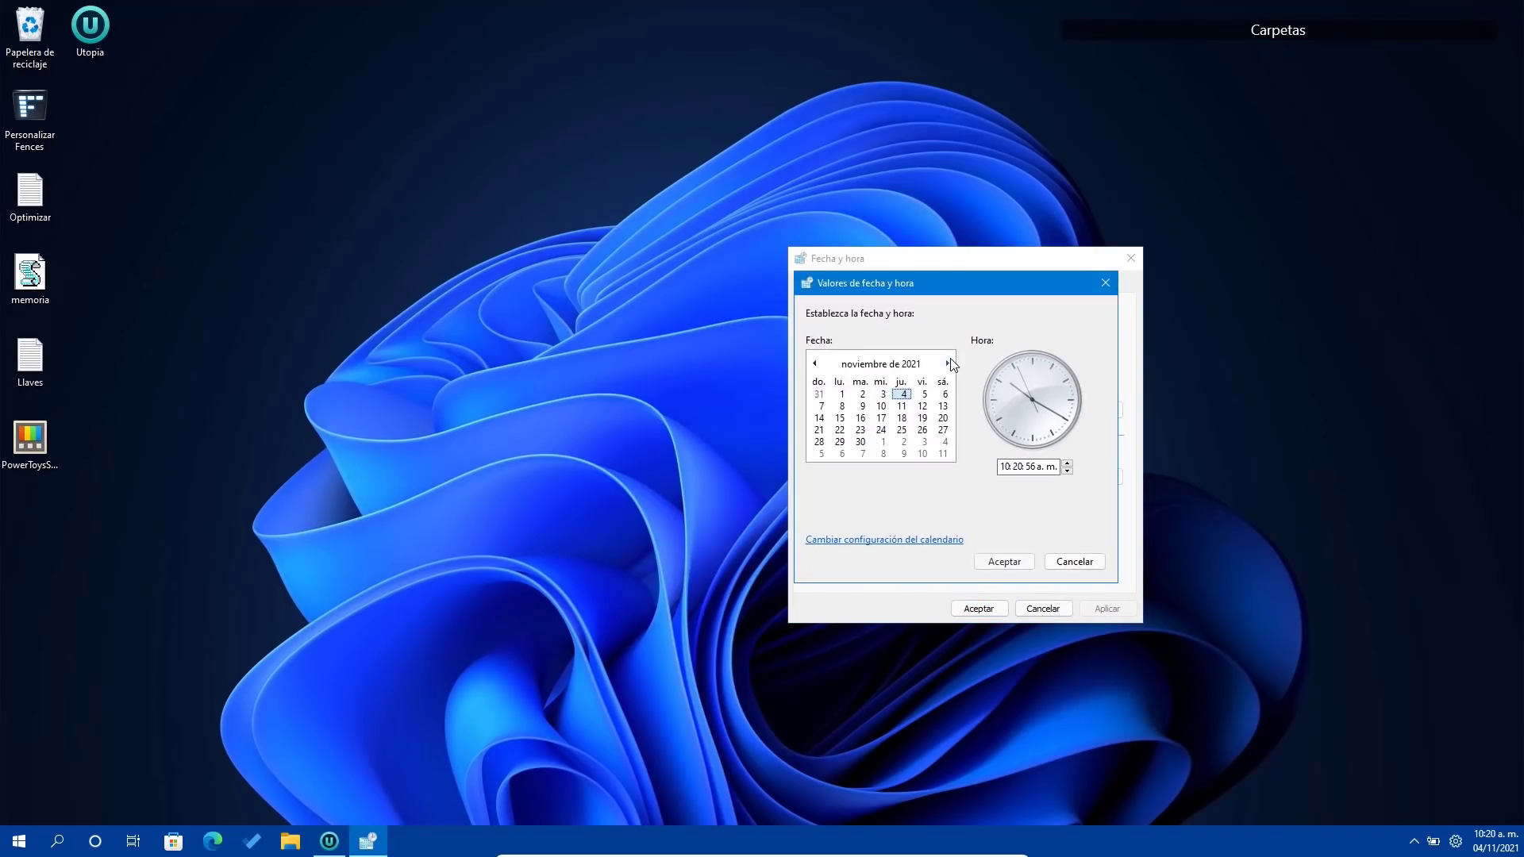
View the 2021 month picker in Valores de fecha y hora, close it and look over the Relojes adicionales and Hora de Internet settings
left_click(881, 364)
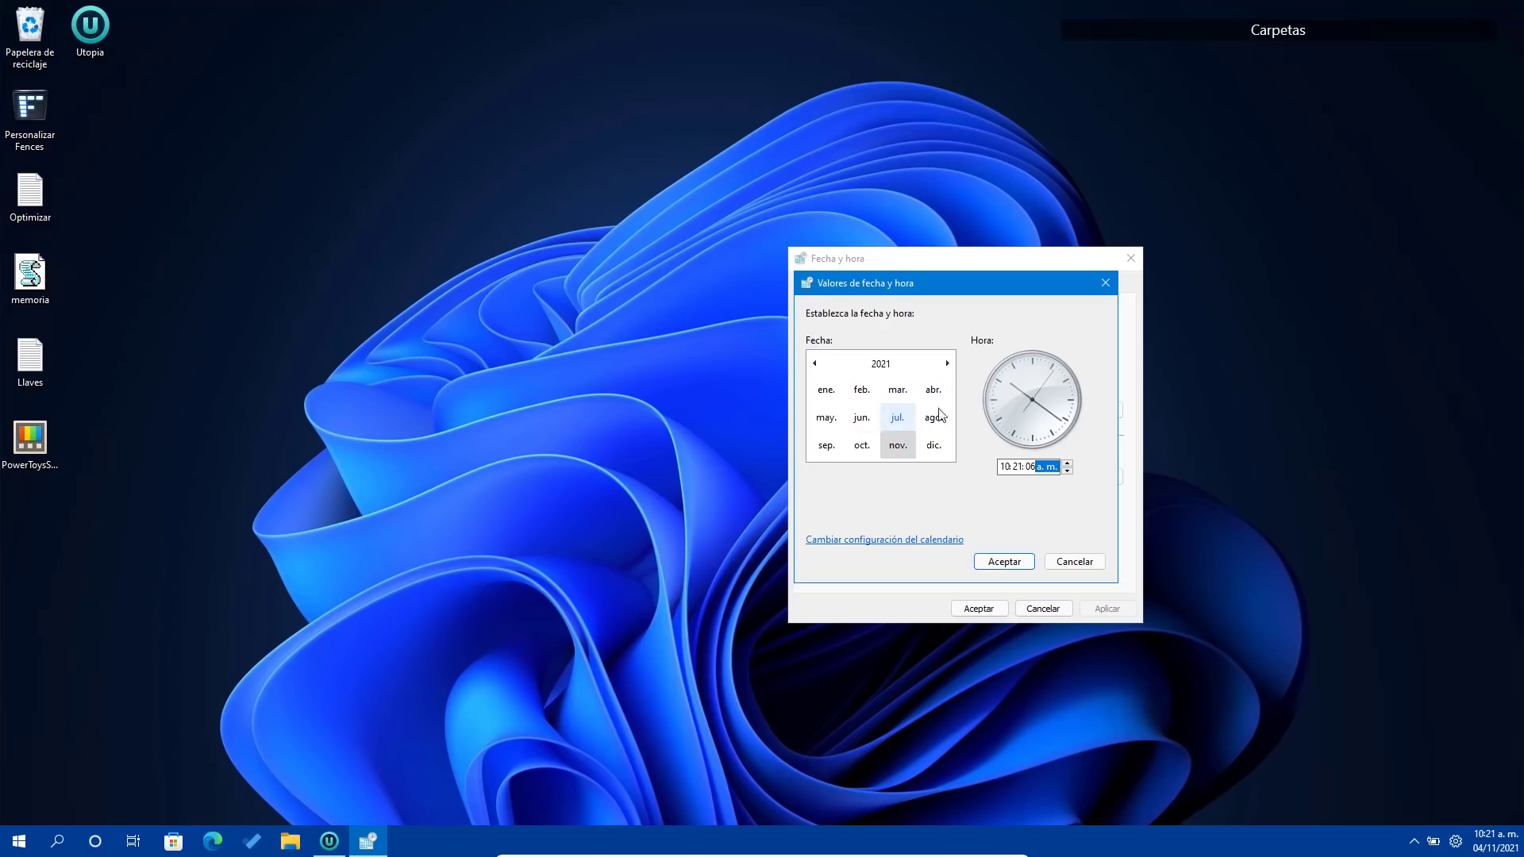
left_click(1105, 284)
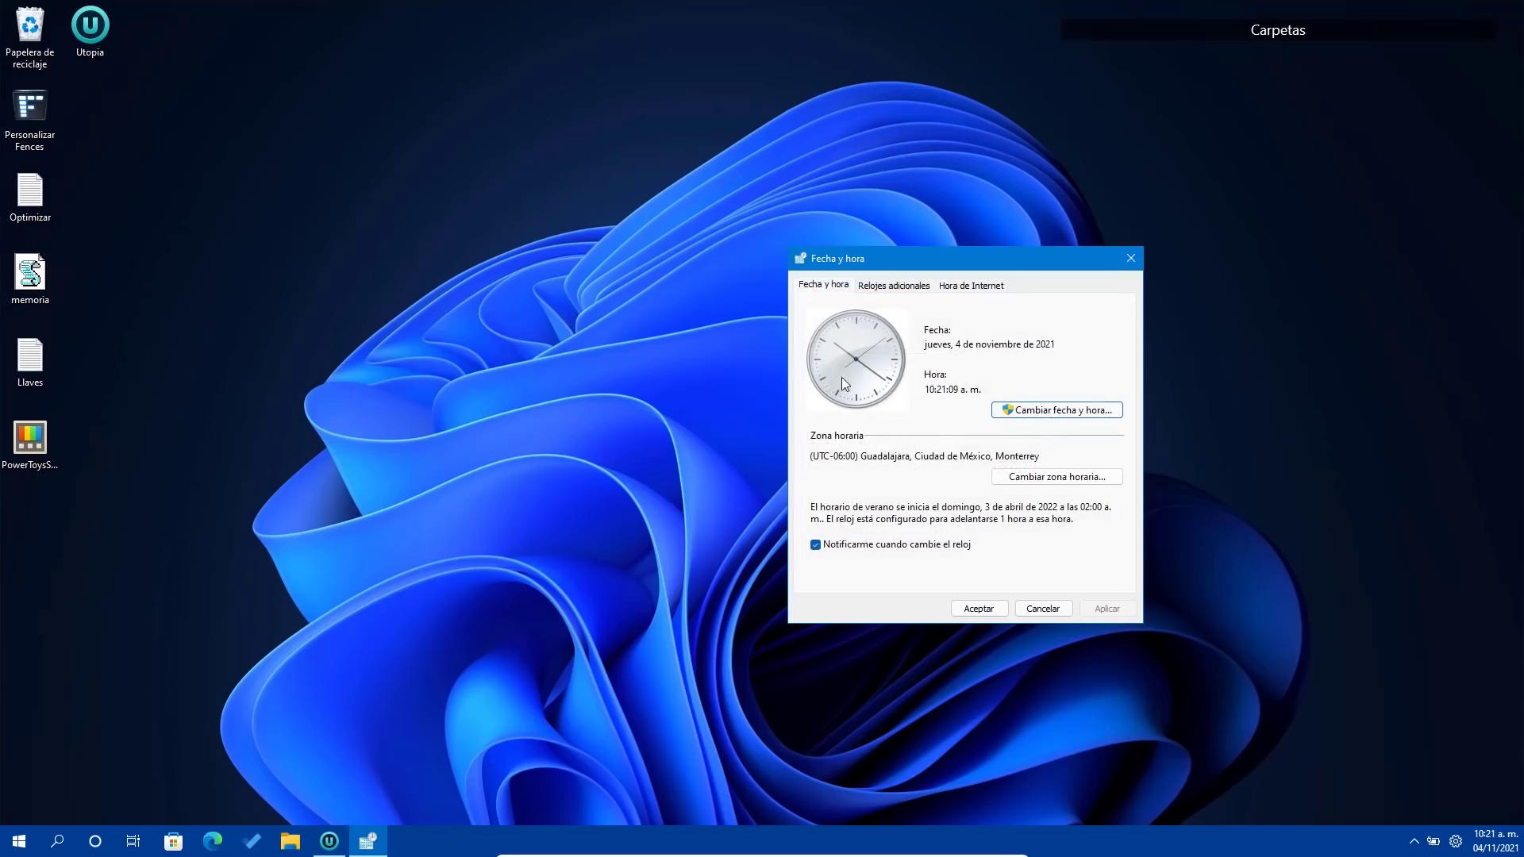
left_click(899, 287)
left_click(982, 289)
left_click(912, 286)
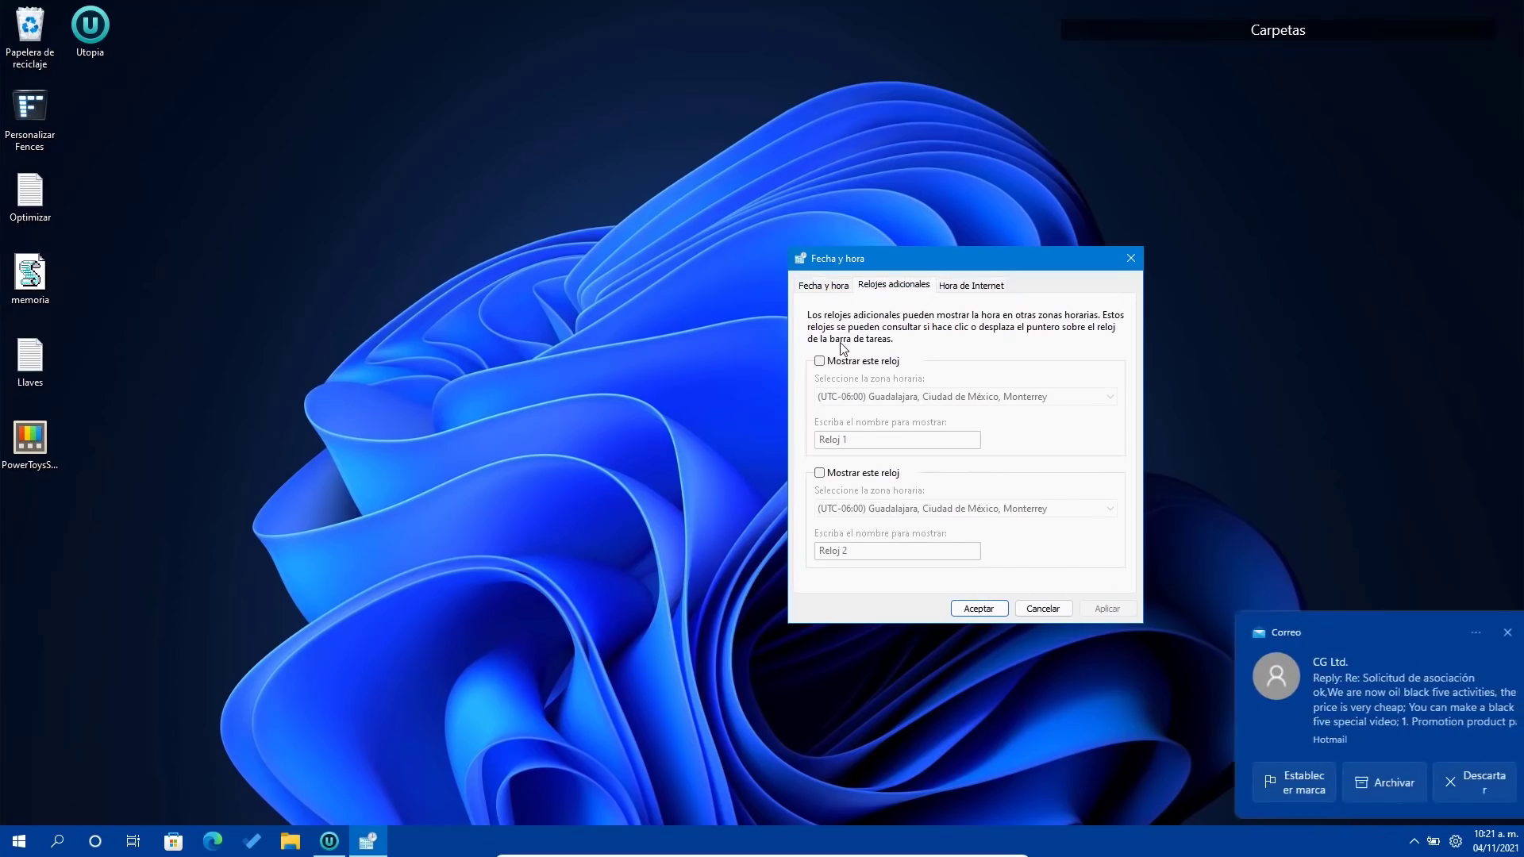
left_click(824, 287)
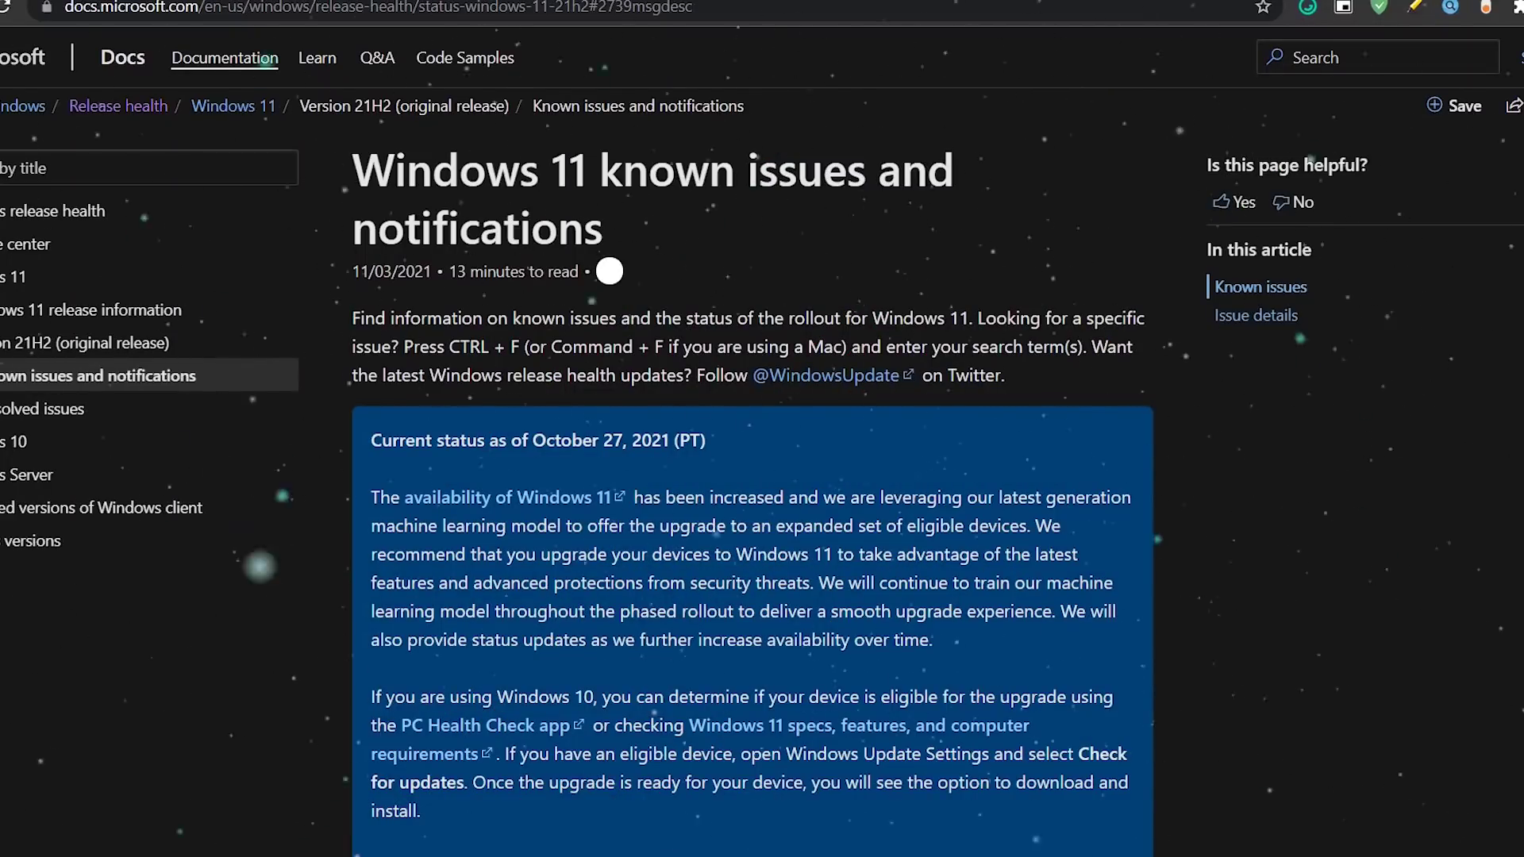
Read the current status and Known issues table on Microsoft's Windows 11 known issues page, down to Issue details
scroll(763, 436, "down", 4)
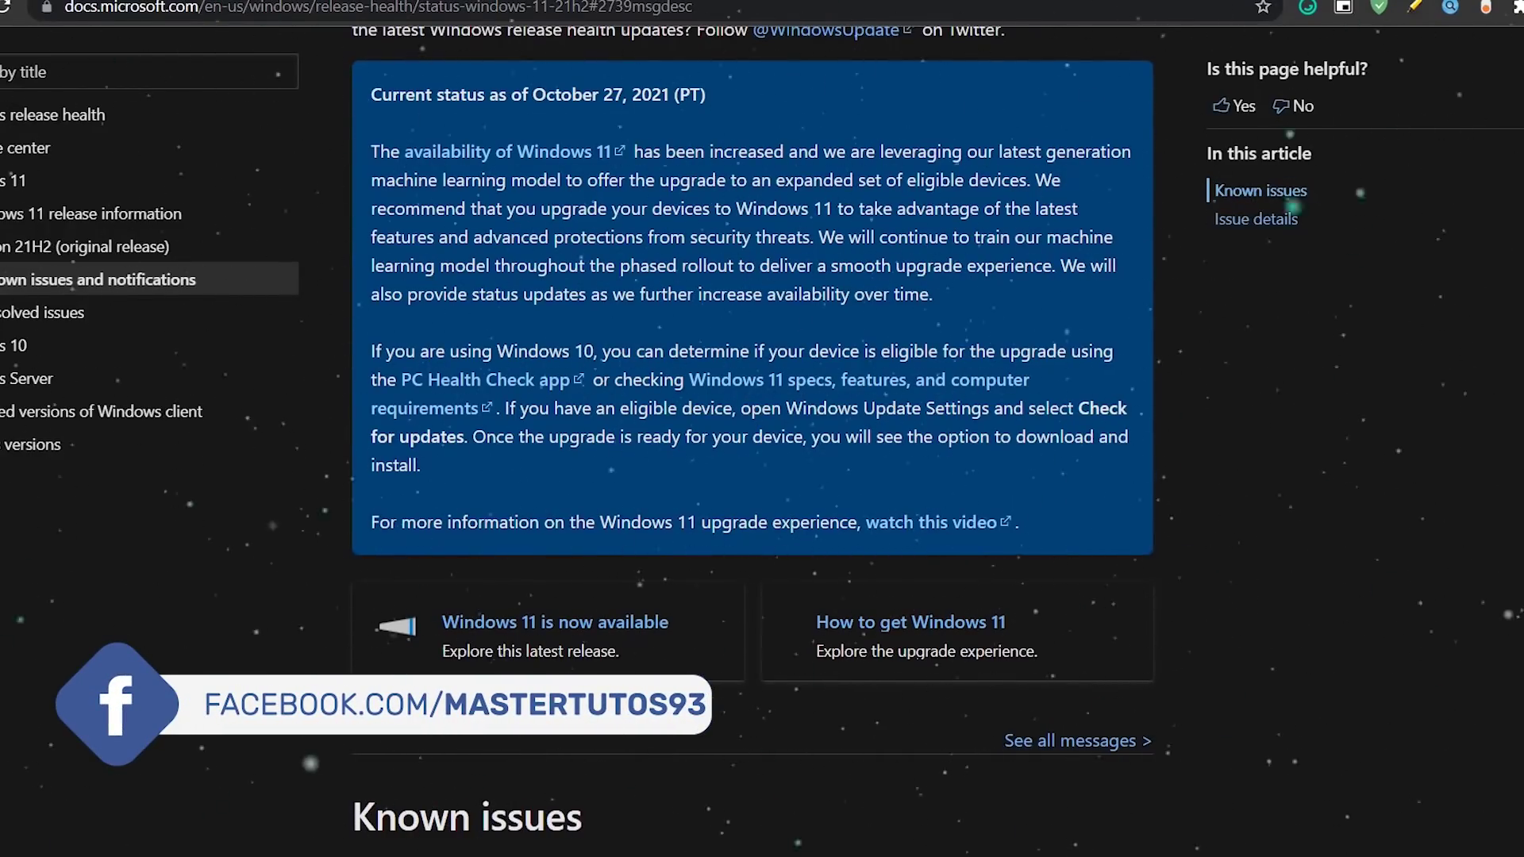
scroll(762, 436, "down", 2)
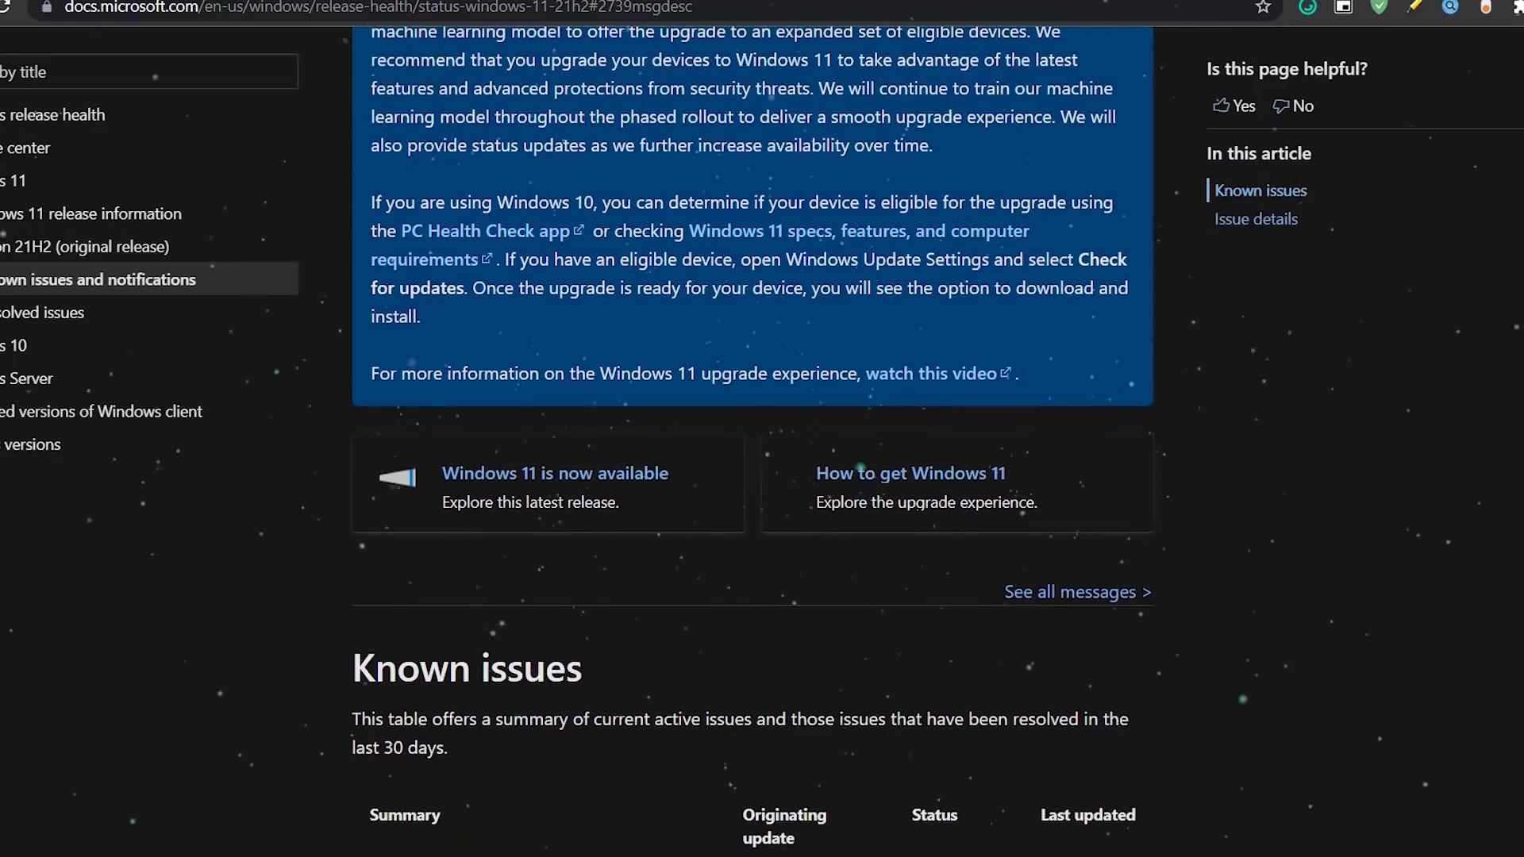
scroll(754, 437, "down", 8)
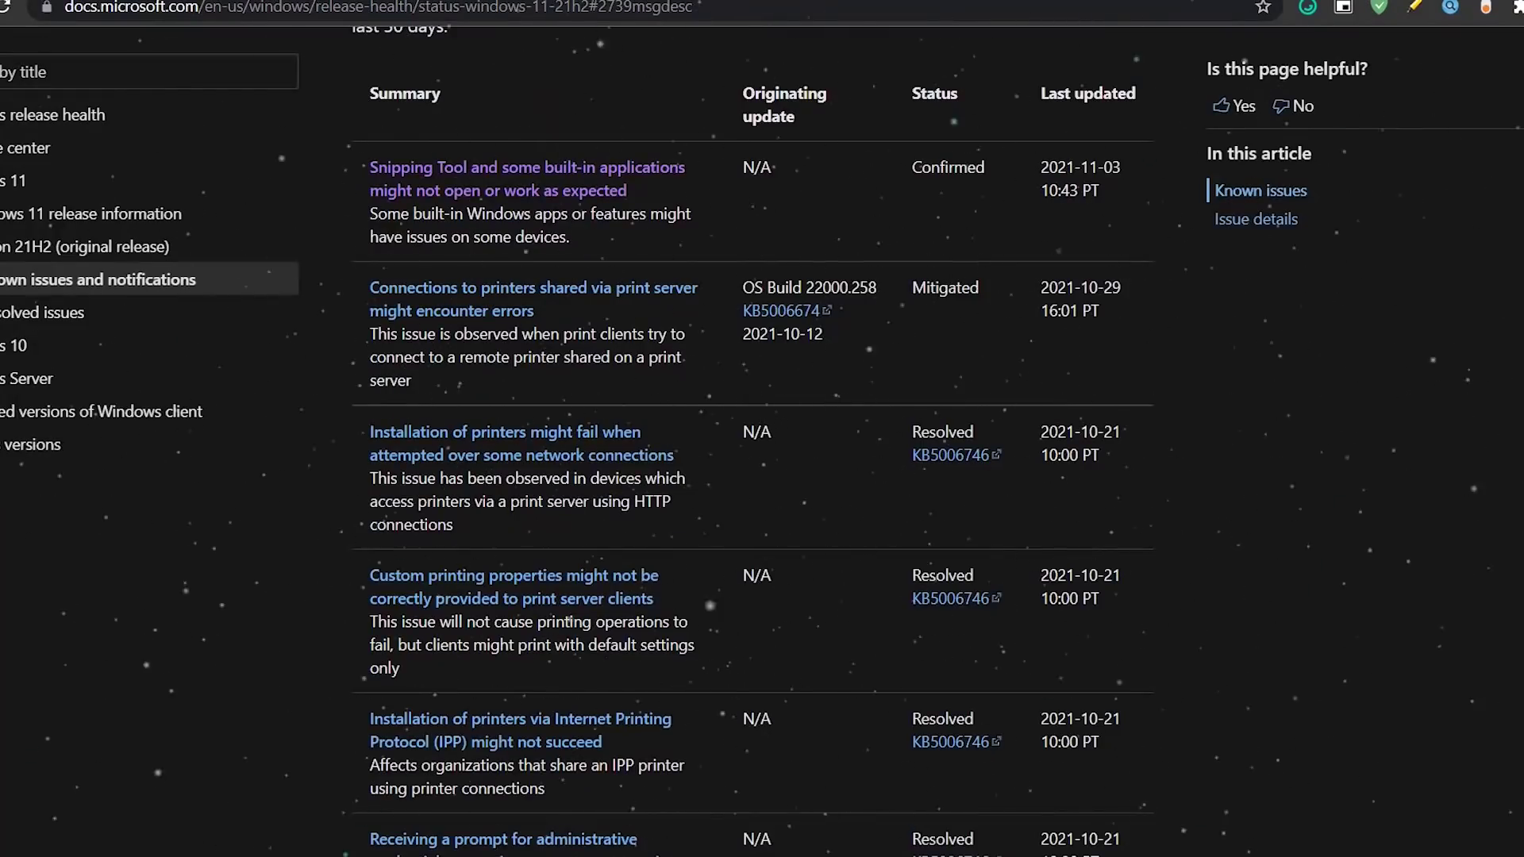
scroll(754, 436, "down", 16)
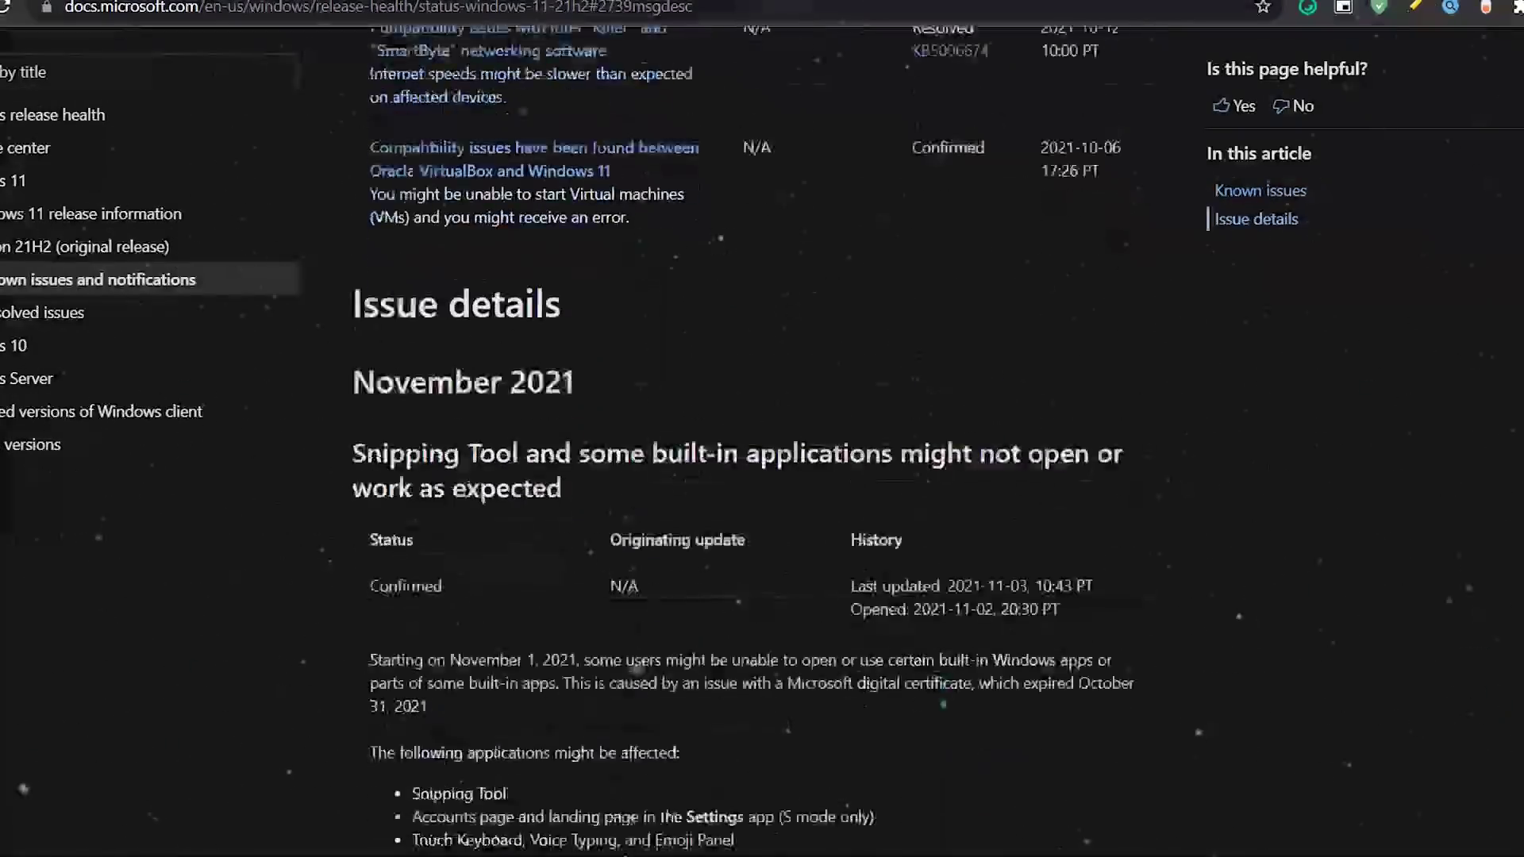
scroll(754, 437, "down", 3)
Highlight the November 2021 heading and the Snipping Tool issue's title, status and history dates while reading them
left_click_drag(574, 145, 350, 146)
left_click_drag(352, 217, 567, 255)
double_click(405, 350)
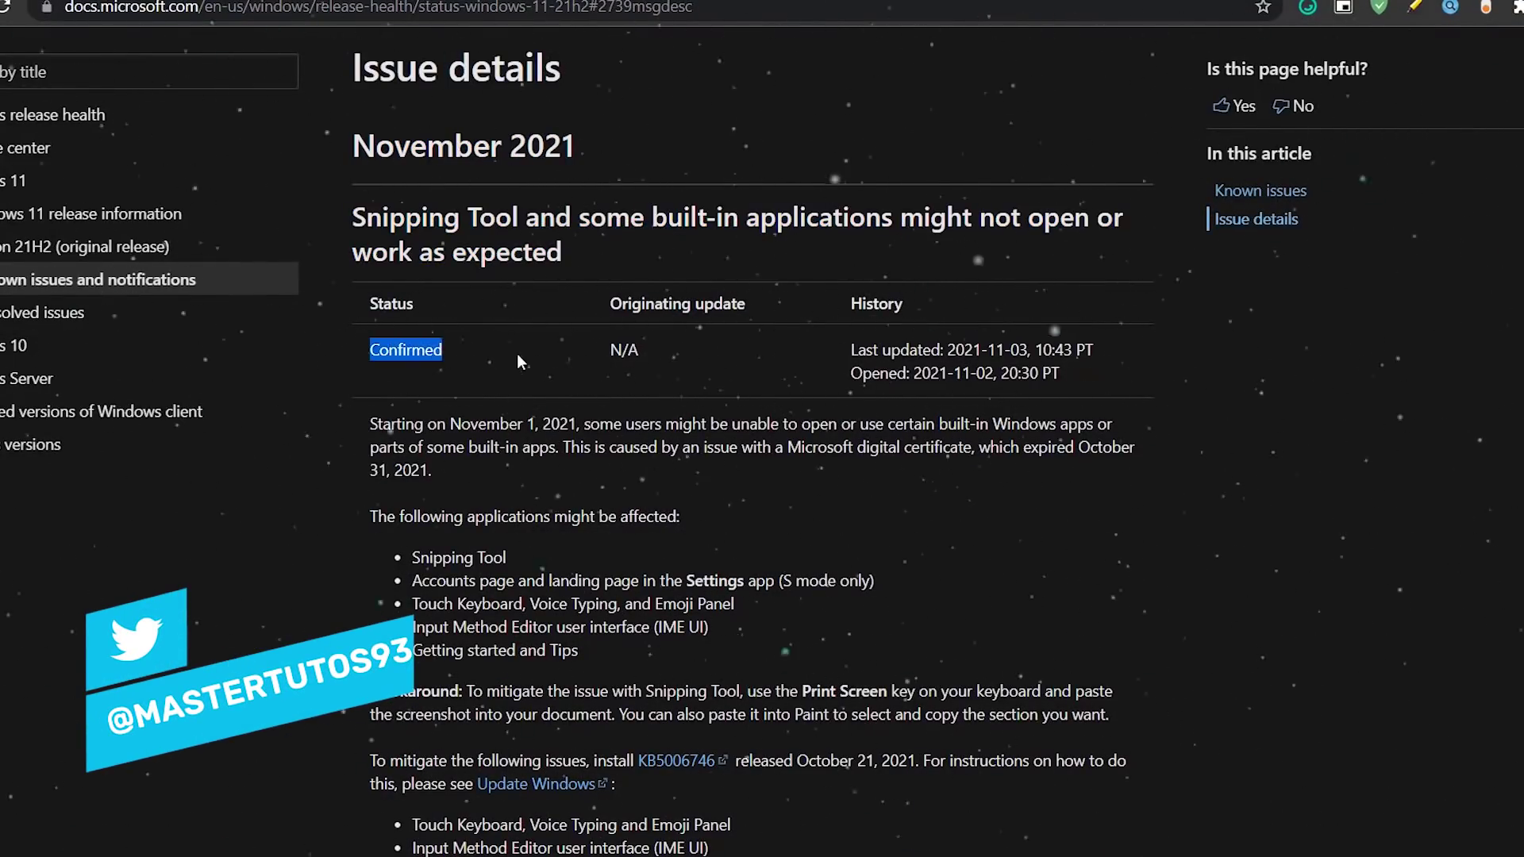
mouse_move(840, 350)
left_mouse_down()
mouse_move(1087, 389)
mouse_move(827, 372)
left_mouse_up()
scroll(827, 371, "down", 1)
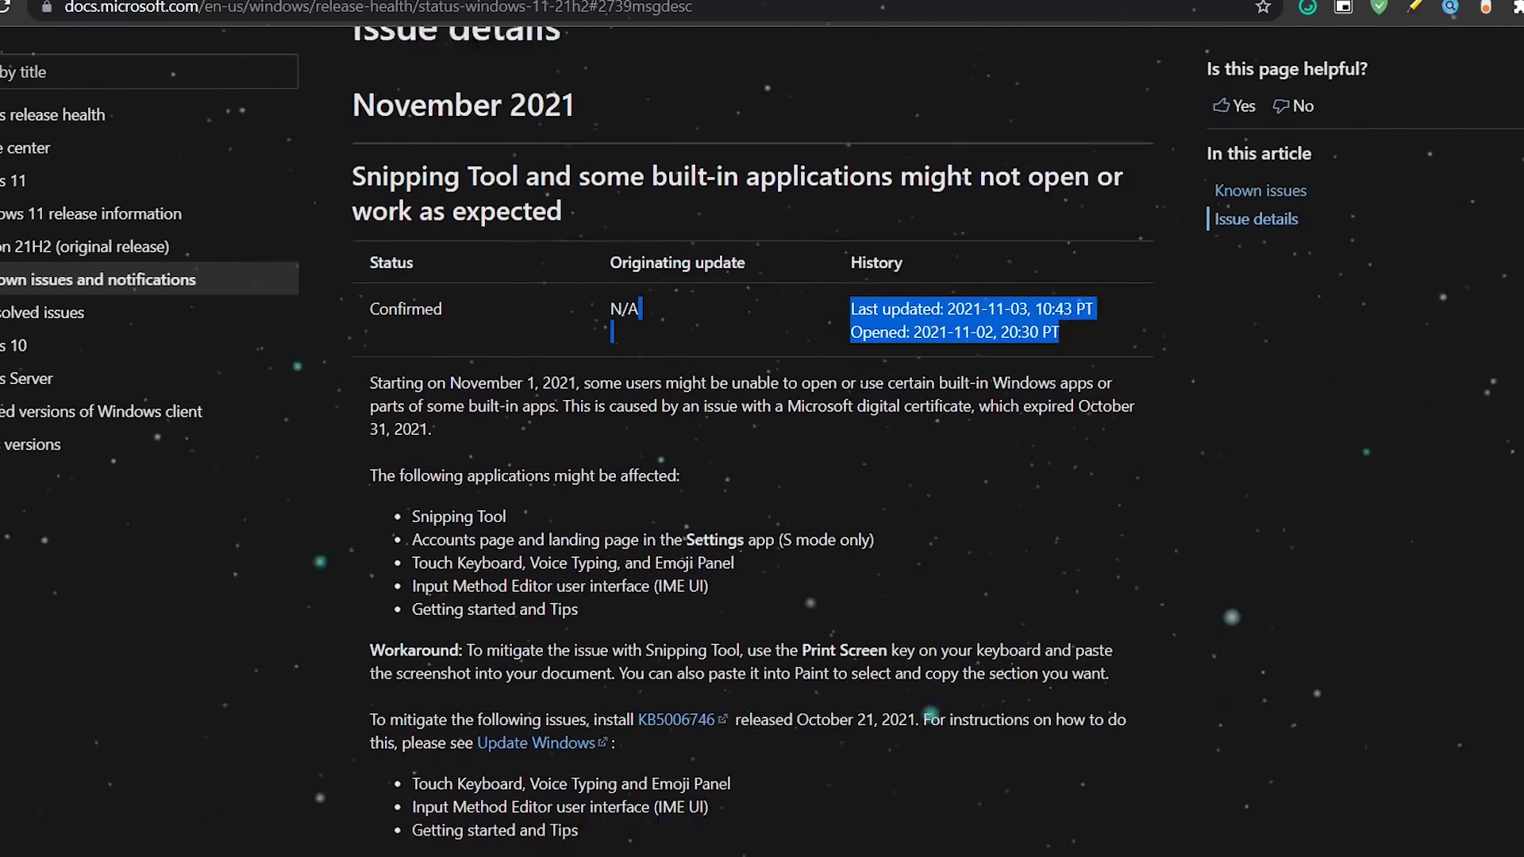
Highlight the Snipping Tool issue's cause paragraph, the list of affected applications and the Workaround text while reading them
scroll(827, 371, "down", 2)
left_click_drag(370, 313, 440, 362)
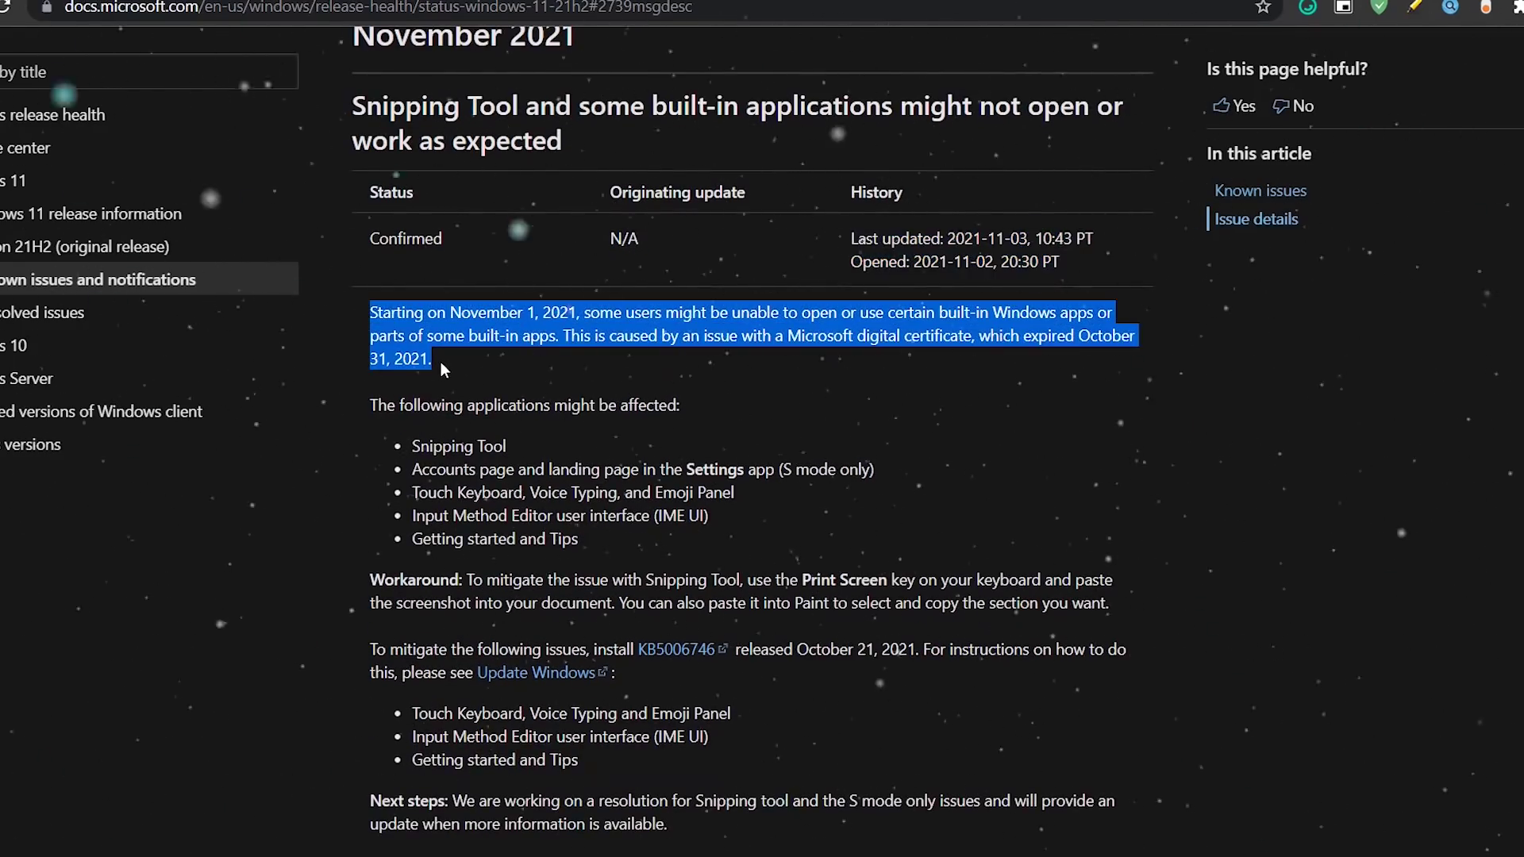
left_click(470, 369)
scroll(470, 368, "down", 2)
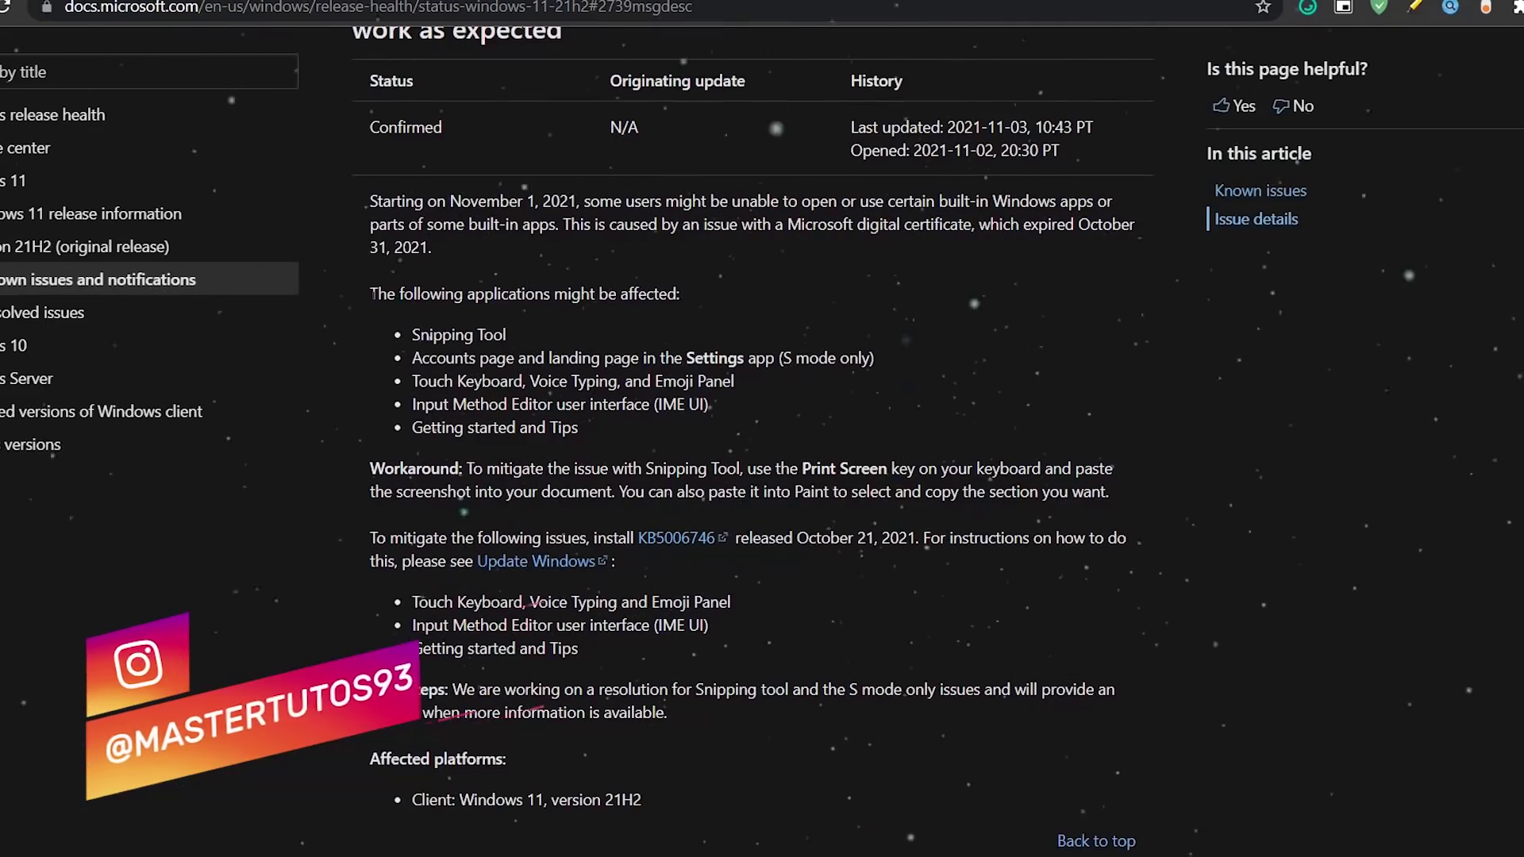
left_click_drag(369, 294, 508, 335)
left_click_drag(412, 334, 1010, 509)
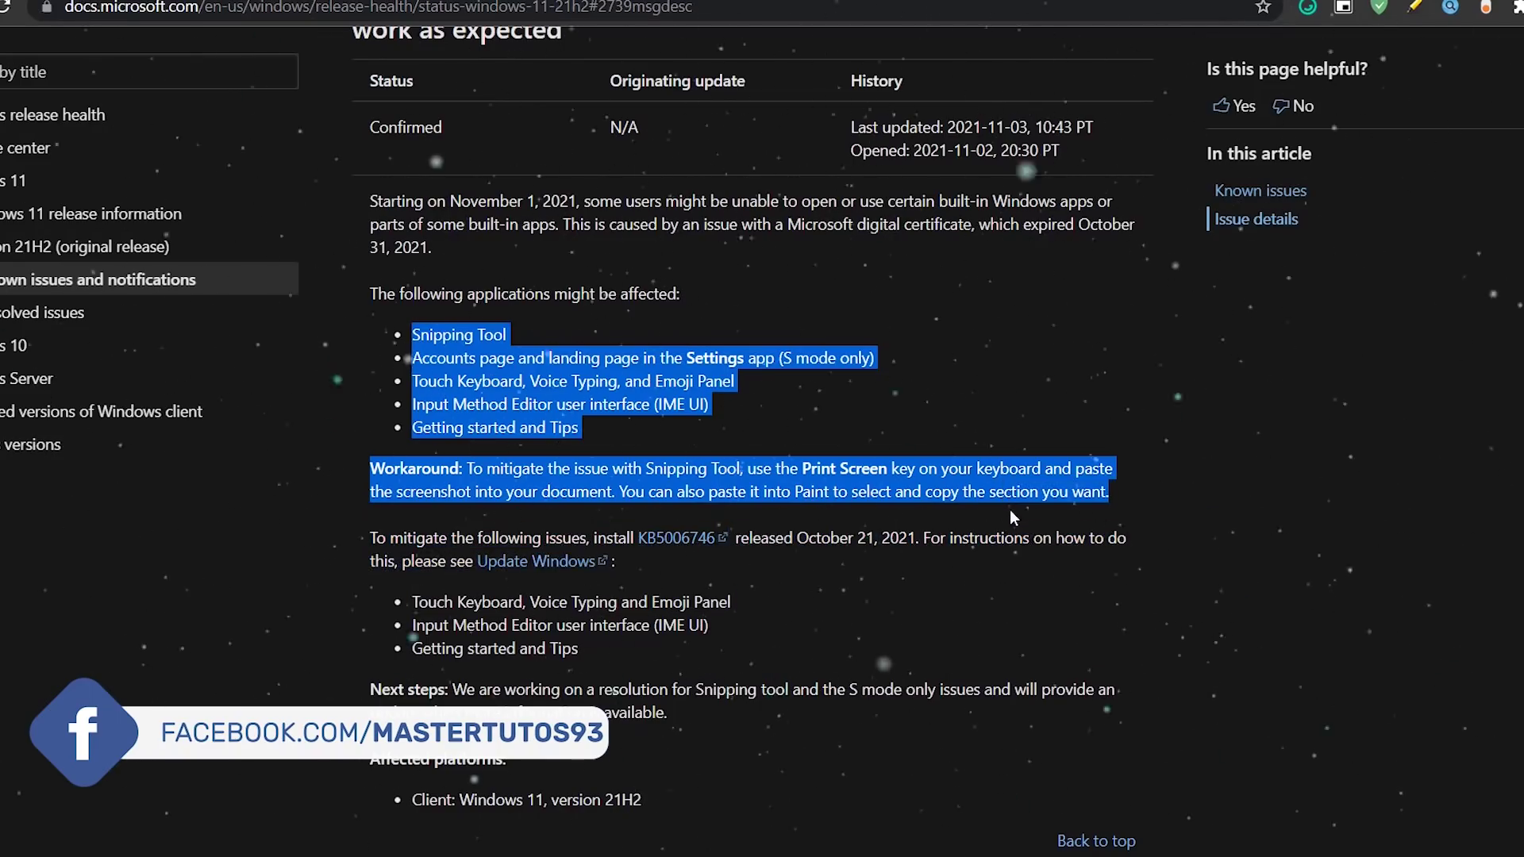
Read the issue's next steps and affected platforms, and continue through the October 2021 issues
scroll(1004, 555, "down", 5)
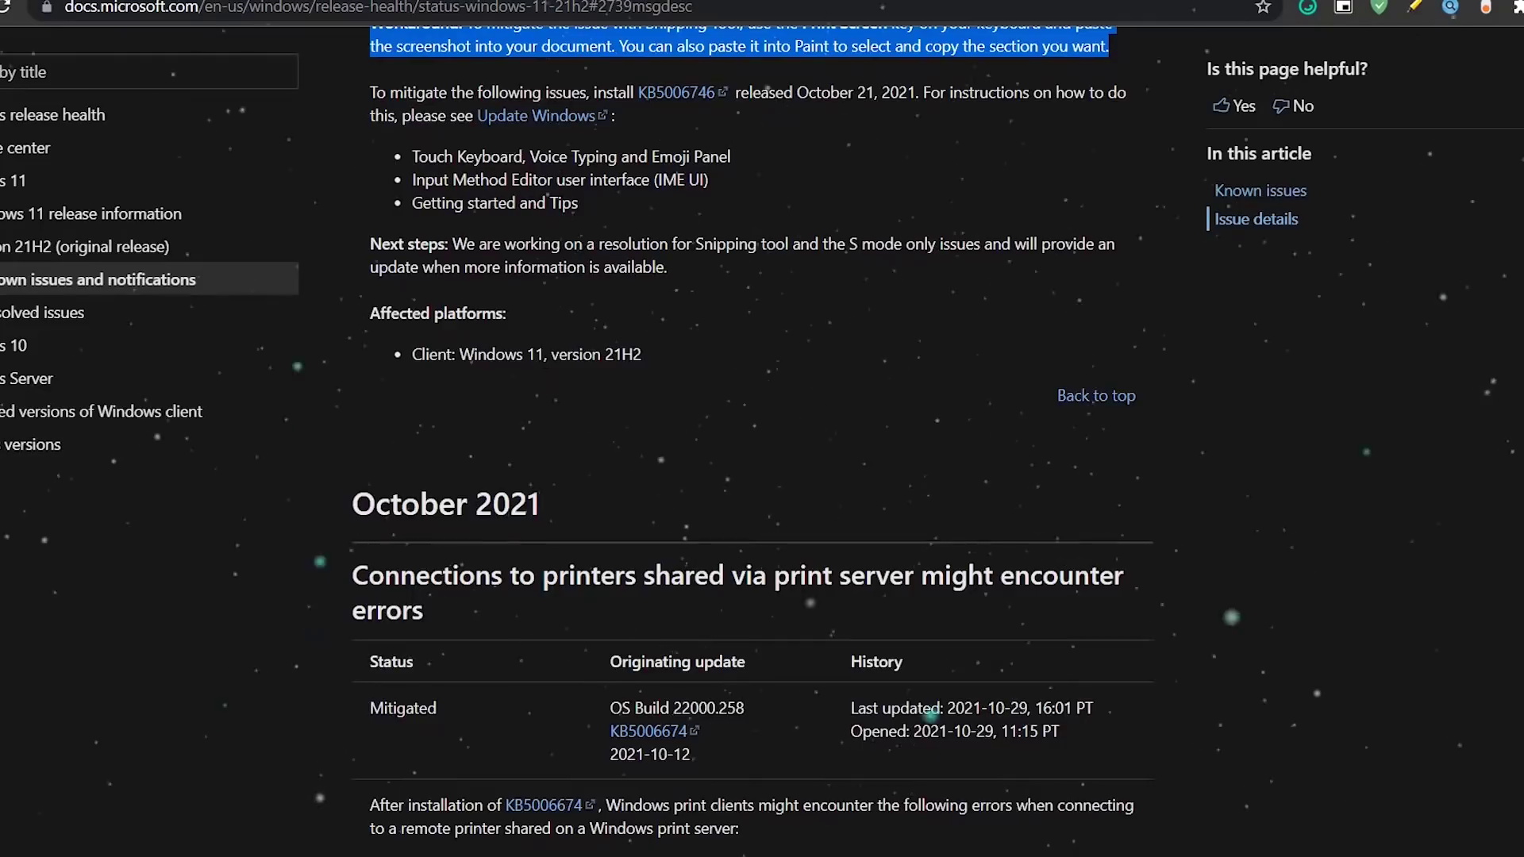
scroll(747, 429, "up", 3)
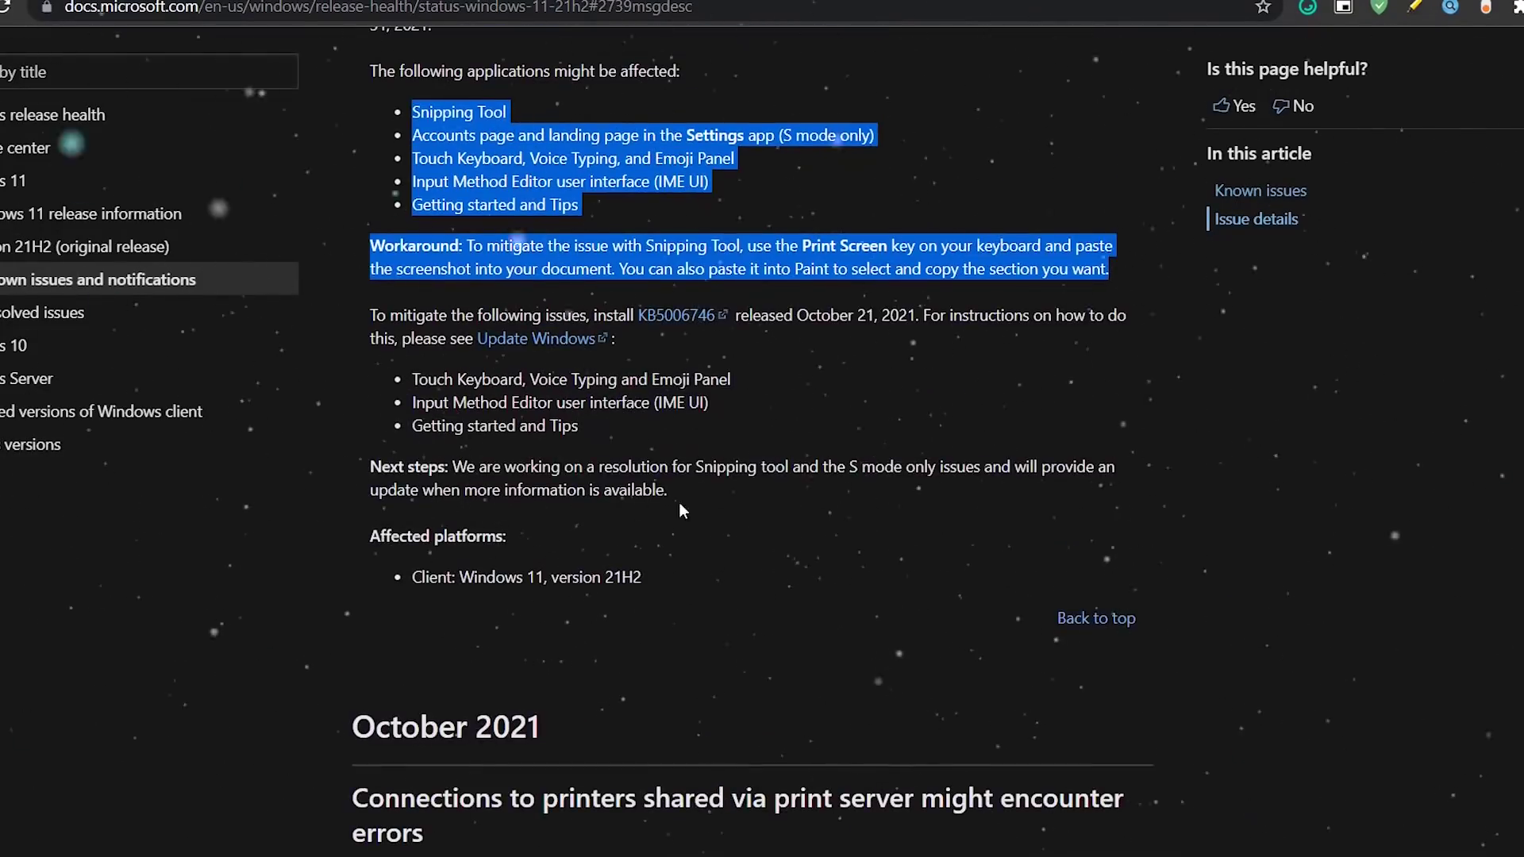
scroll(534, 542, "down", 12)
scroll(533, 542, "down", 20)
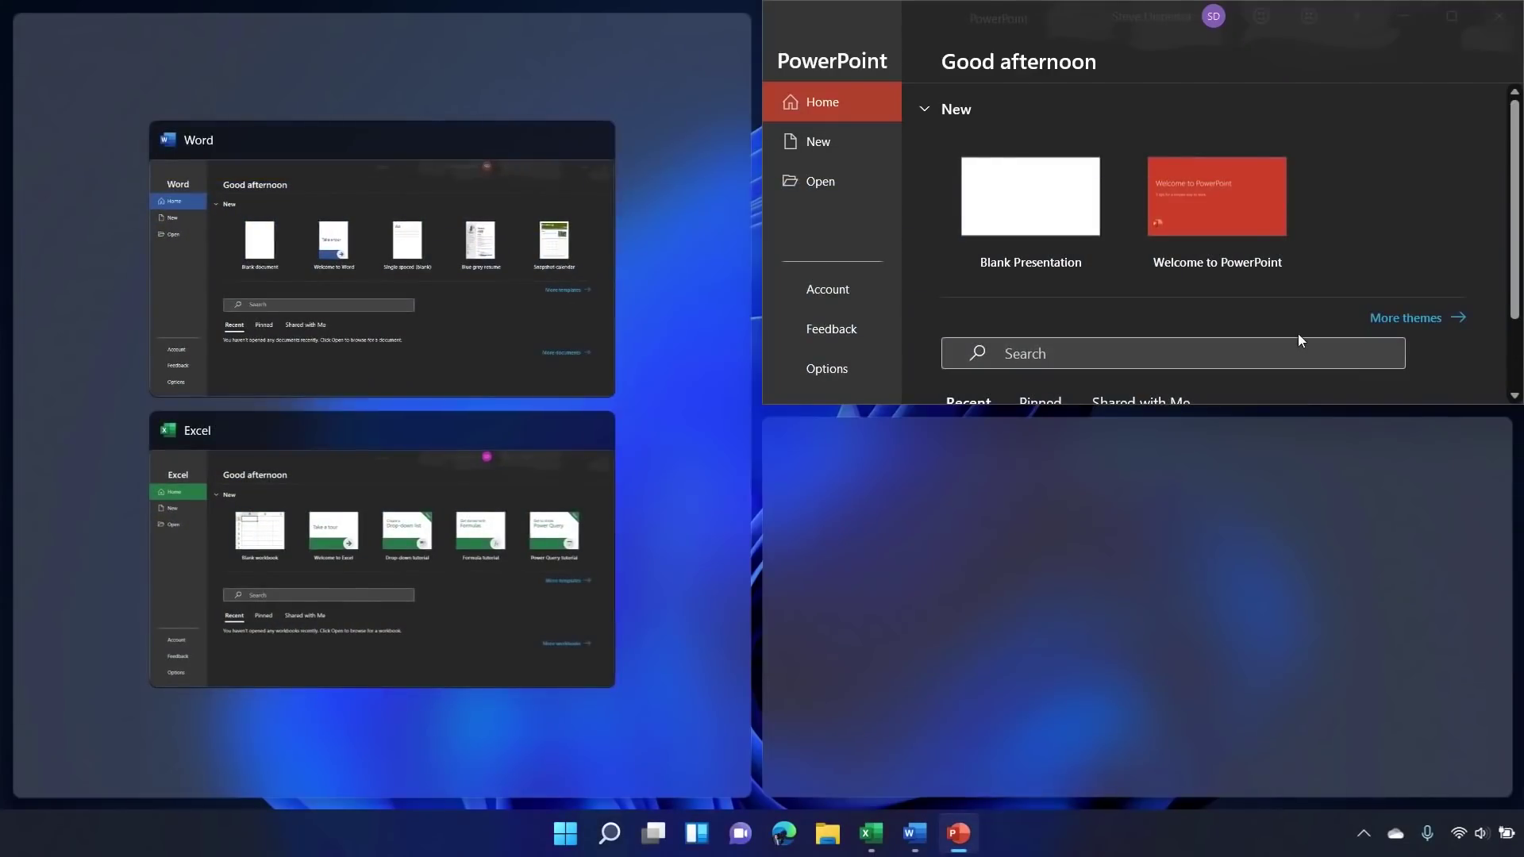
Complete the snap layout with Word in the half-screen zone beside PowerPoint and Excel in the quarter zone below PowerPoint
left_click(456, 279)
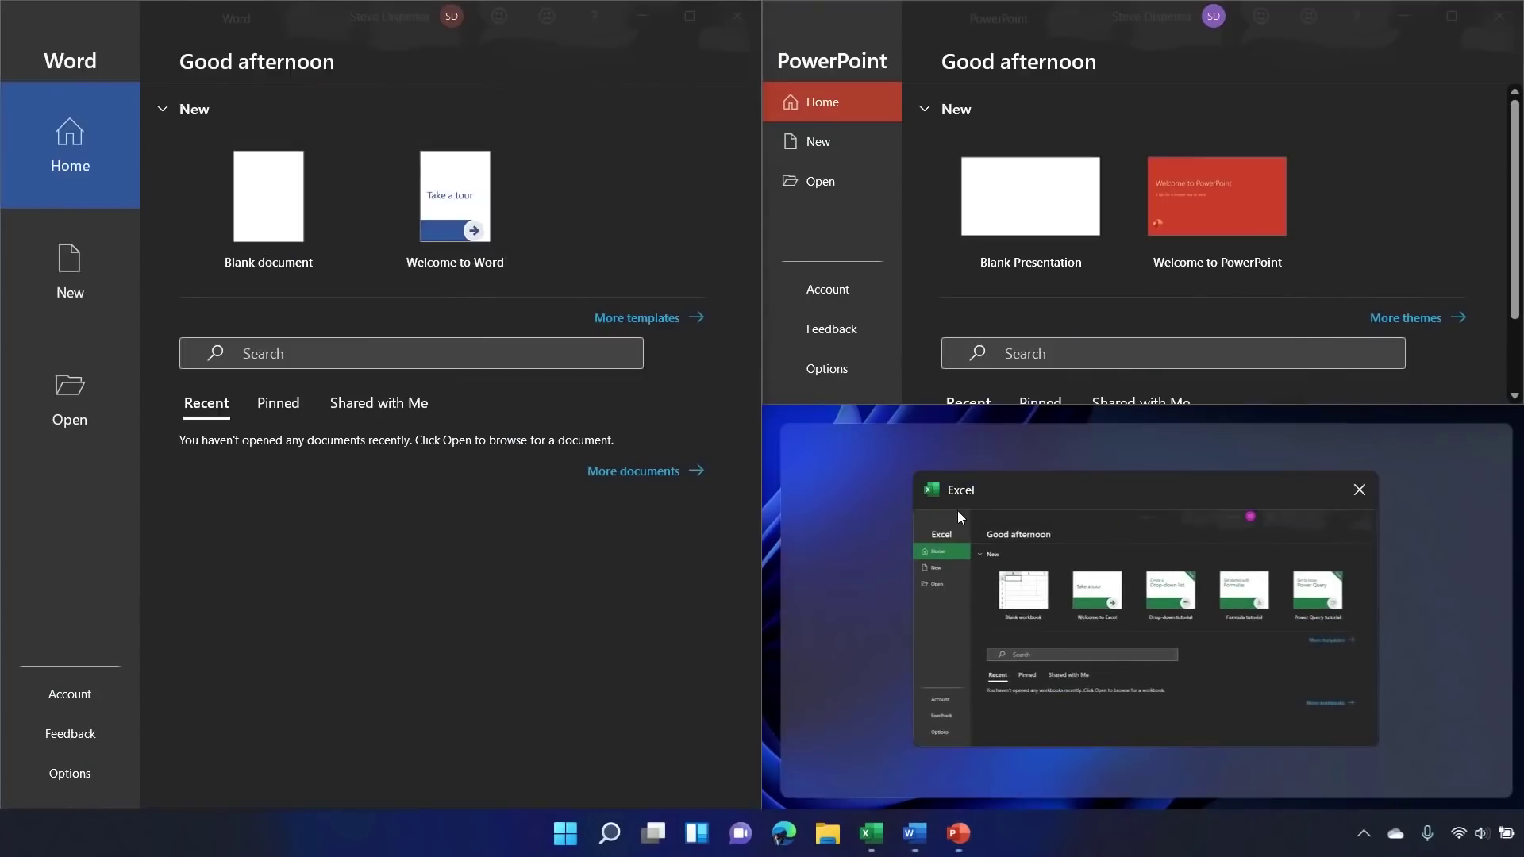
left_click(1094, 540)
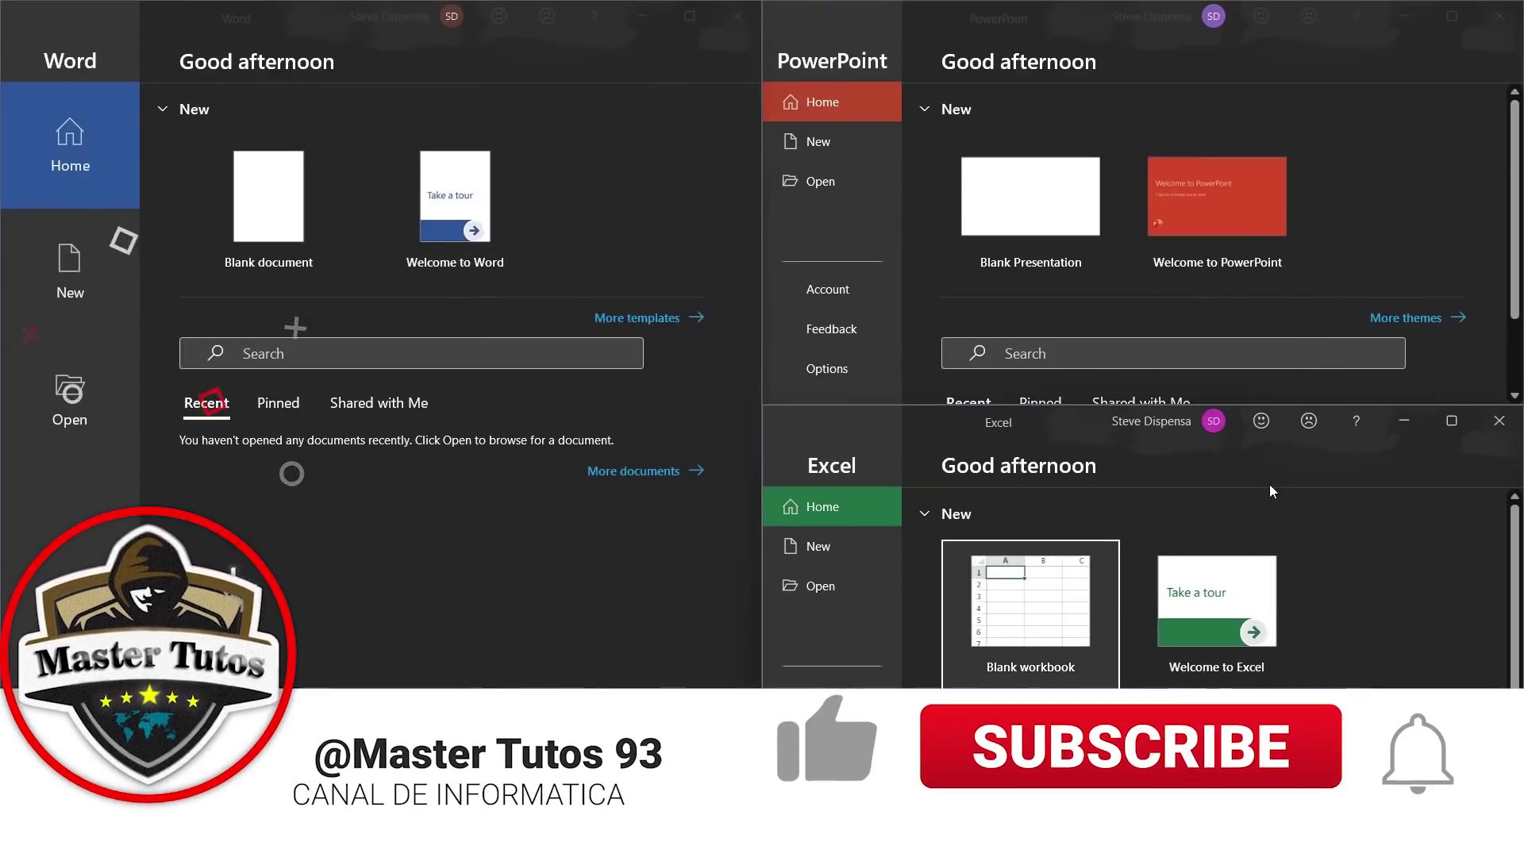